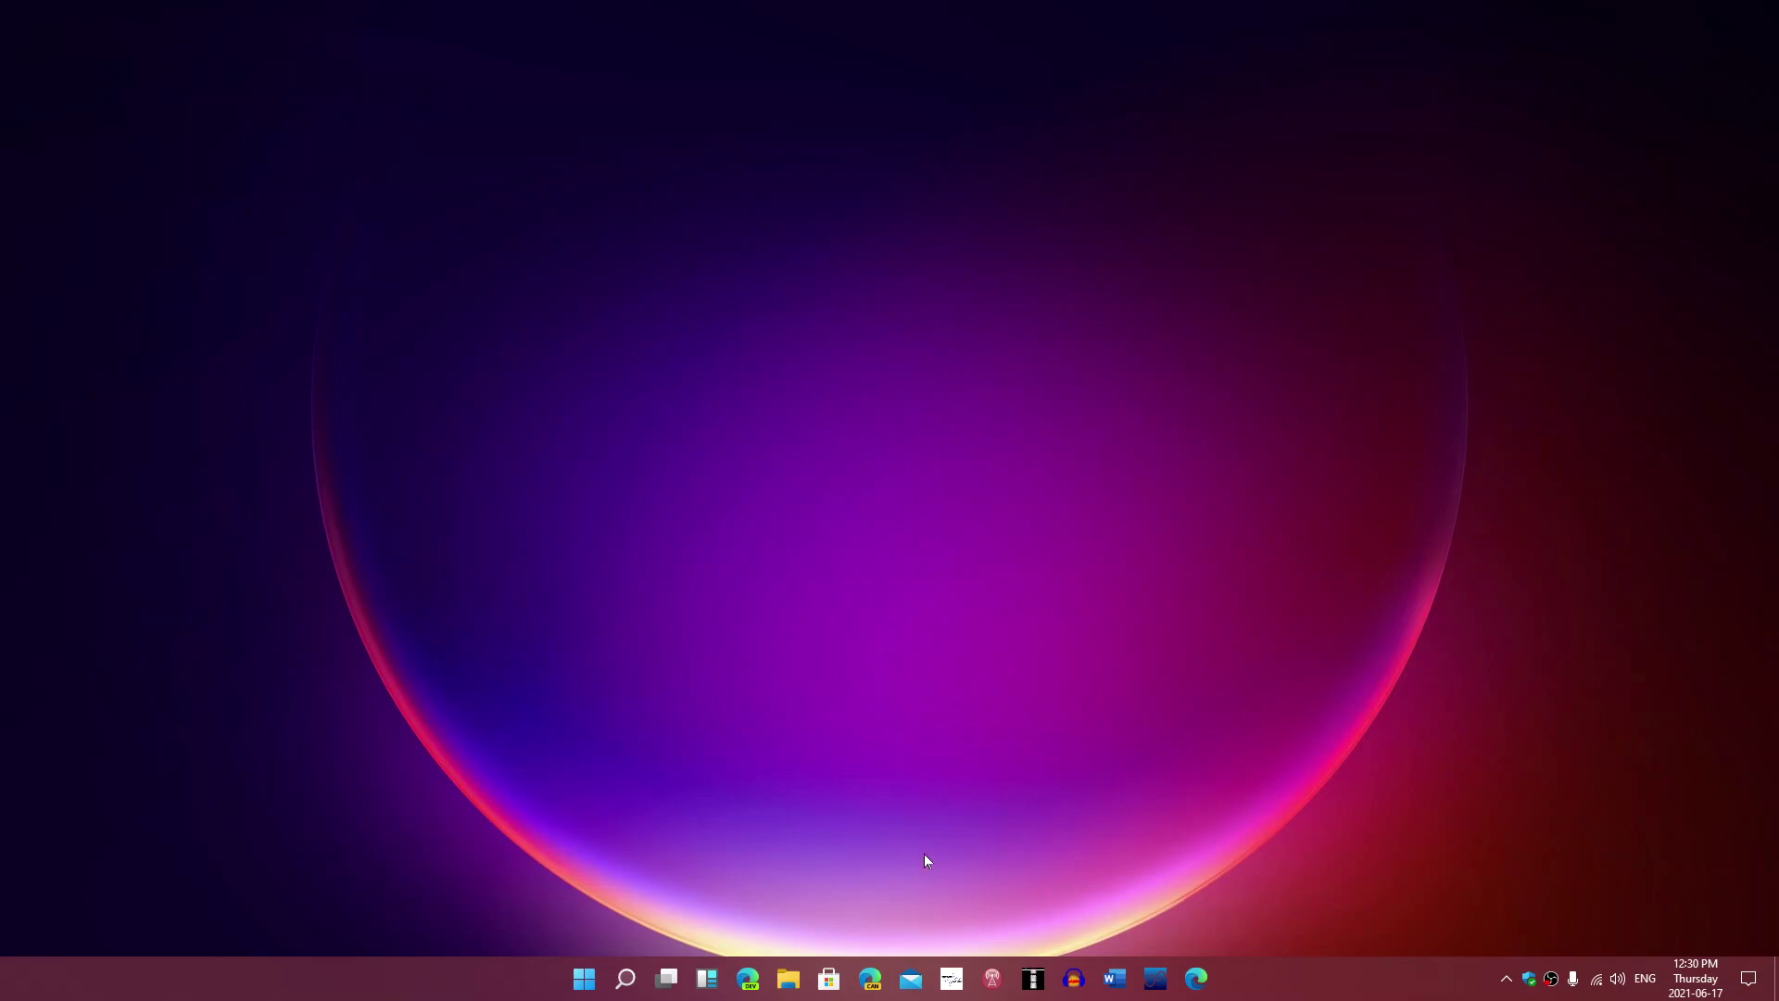
Step: Launch Edge and snap the Microsoft Store window into the right-hand area
{"action": "left_click", "coordinate": [754, 988]}
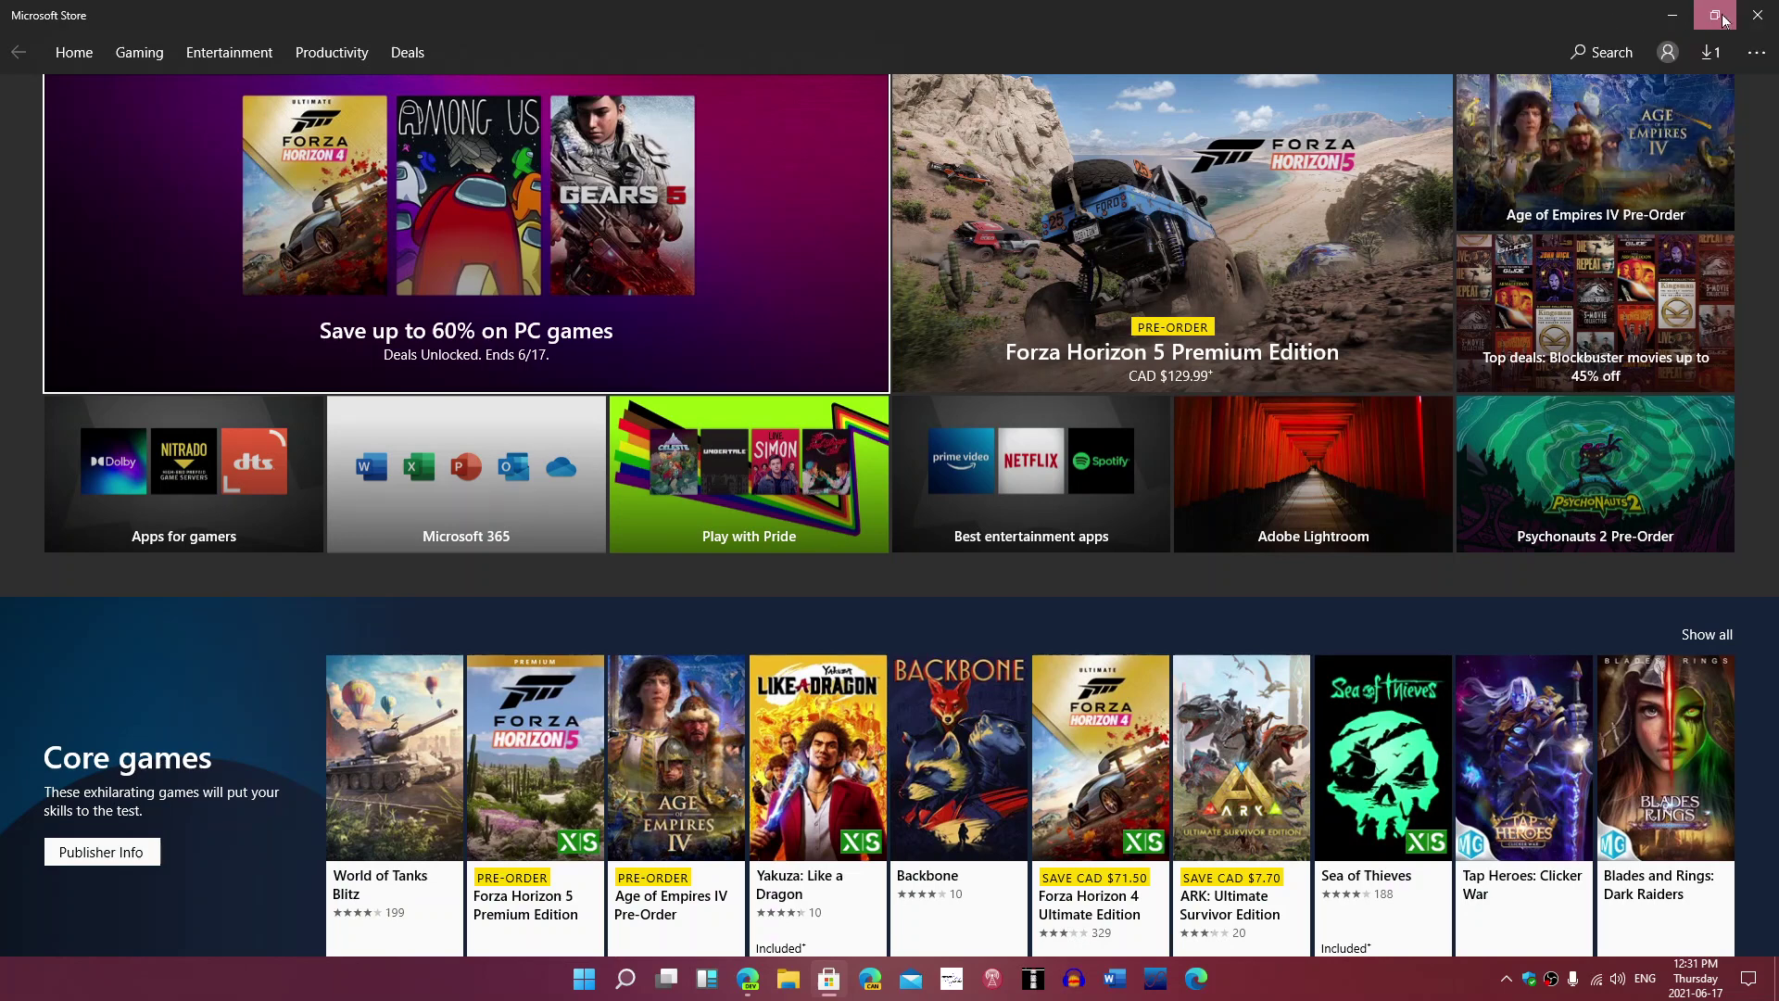
{"action": "mouse_move", "coordinate": [1714, 14]}
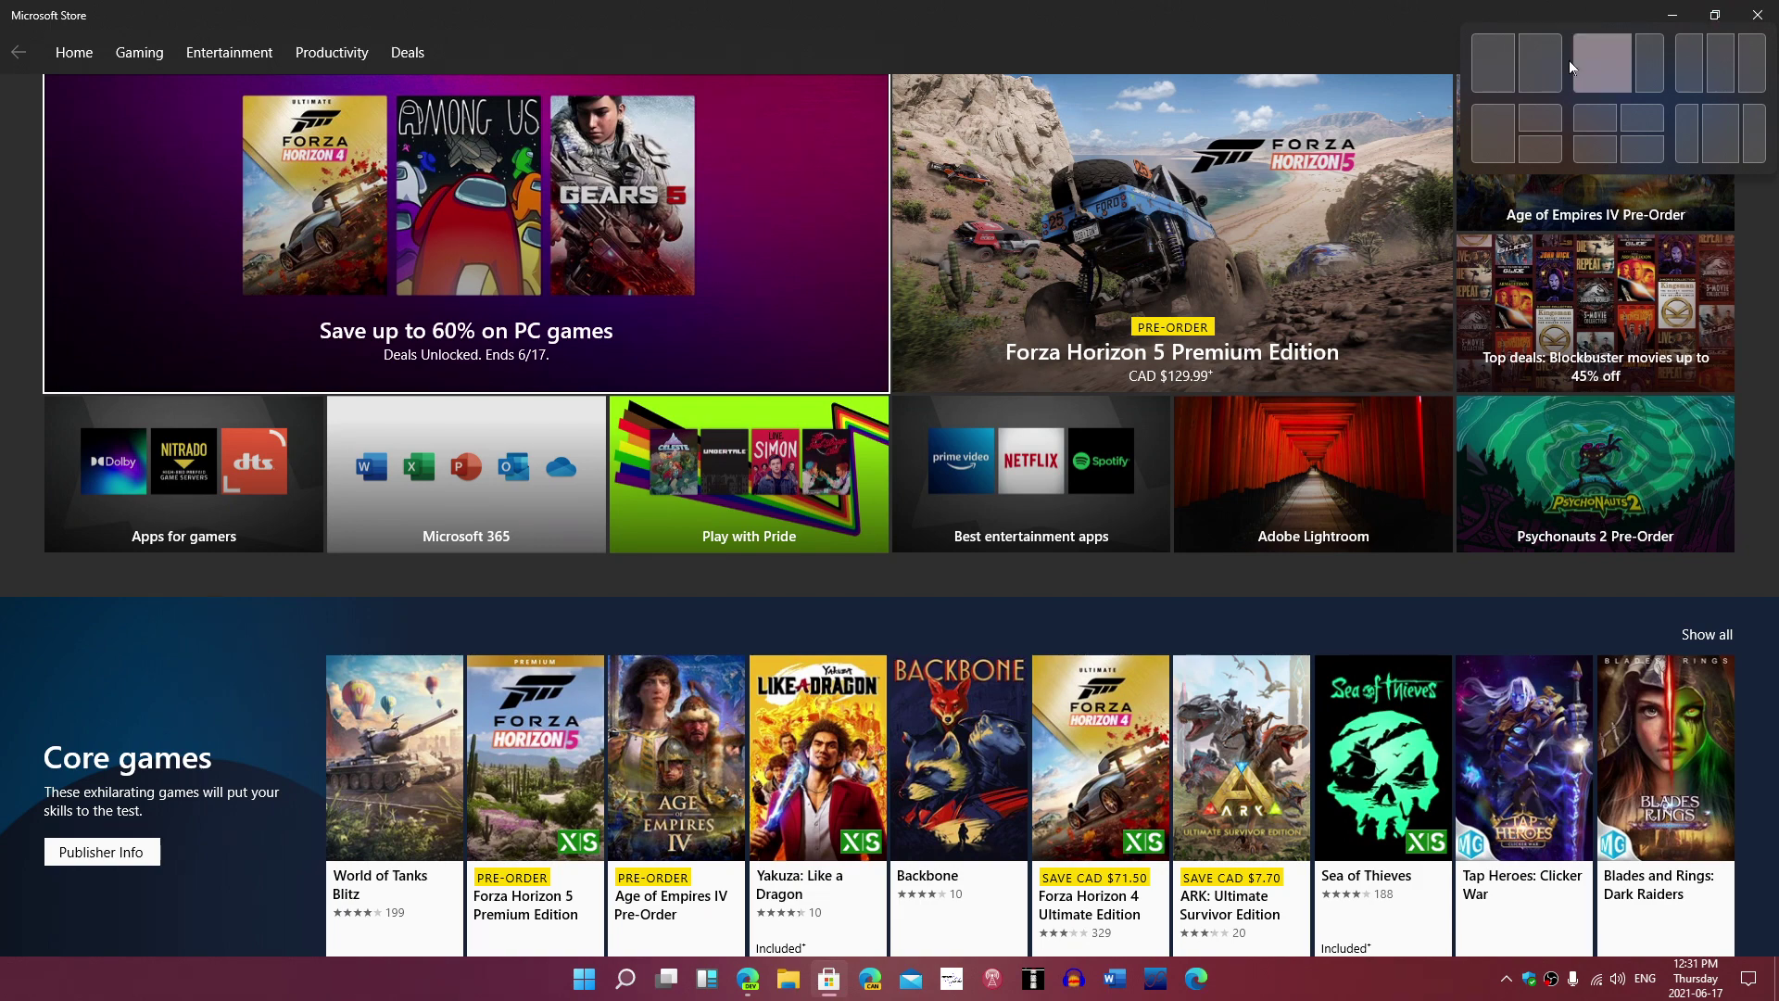
{"action": "left_click", "coordinate": [1541, 122]}
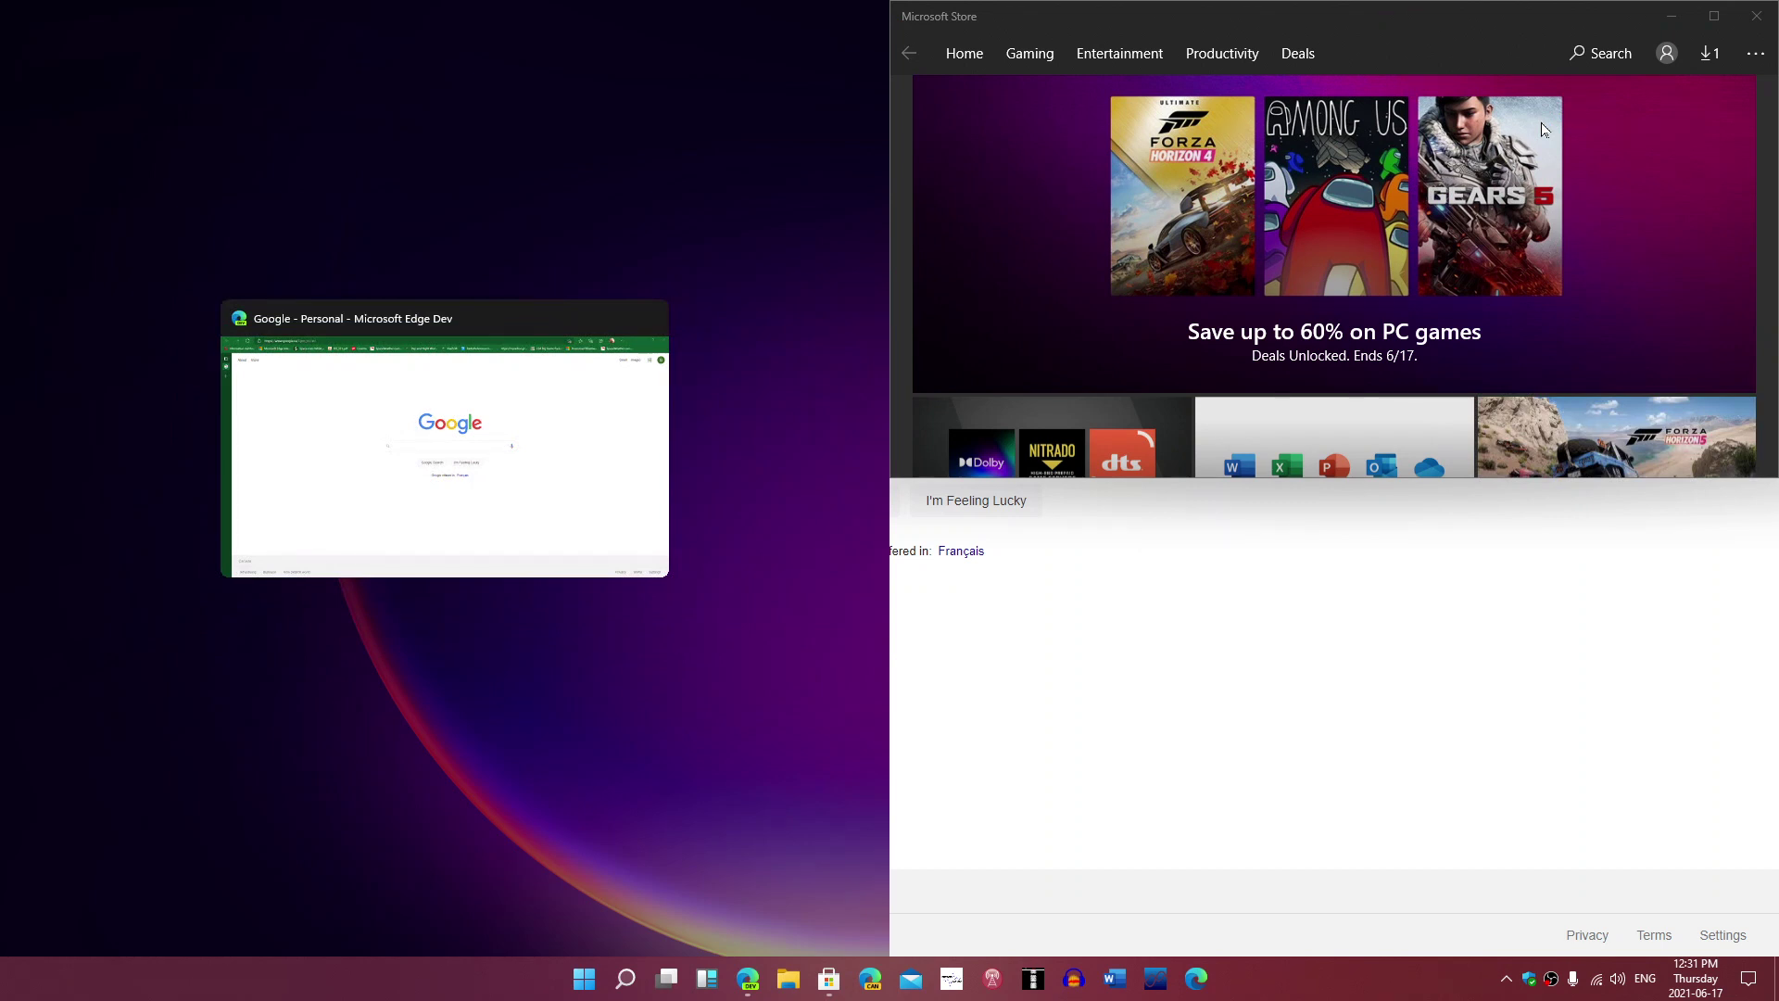
Step: Snap the Edge Google window into the bottom-right quarter below the Store, then launch Word
{"action": "mouse_move", "coordinate": [445, 438]}
{"action": "left_click", "coordinate": [1013, 763]}
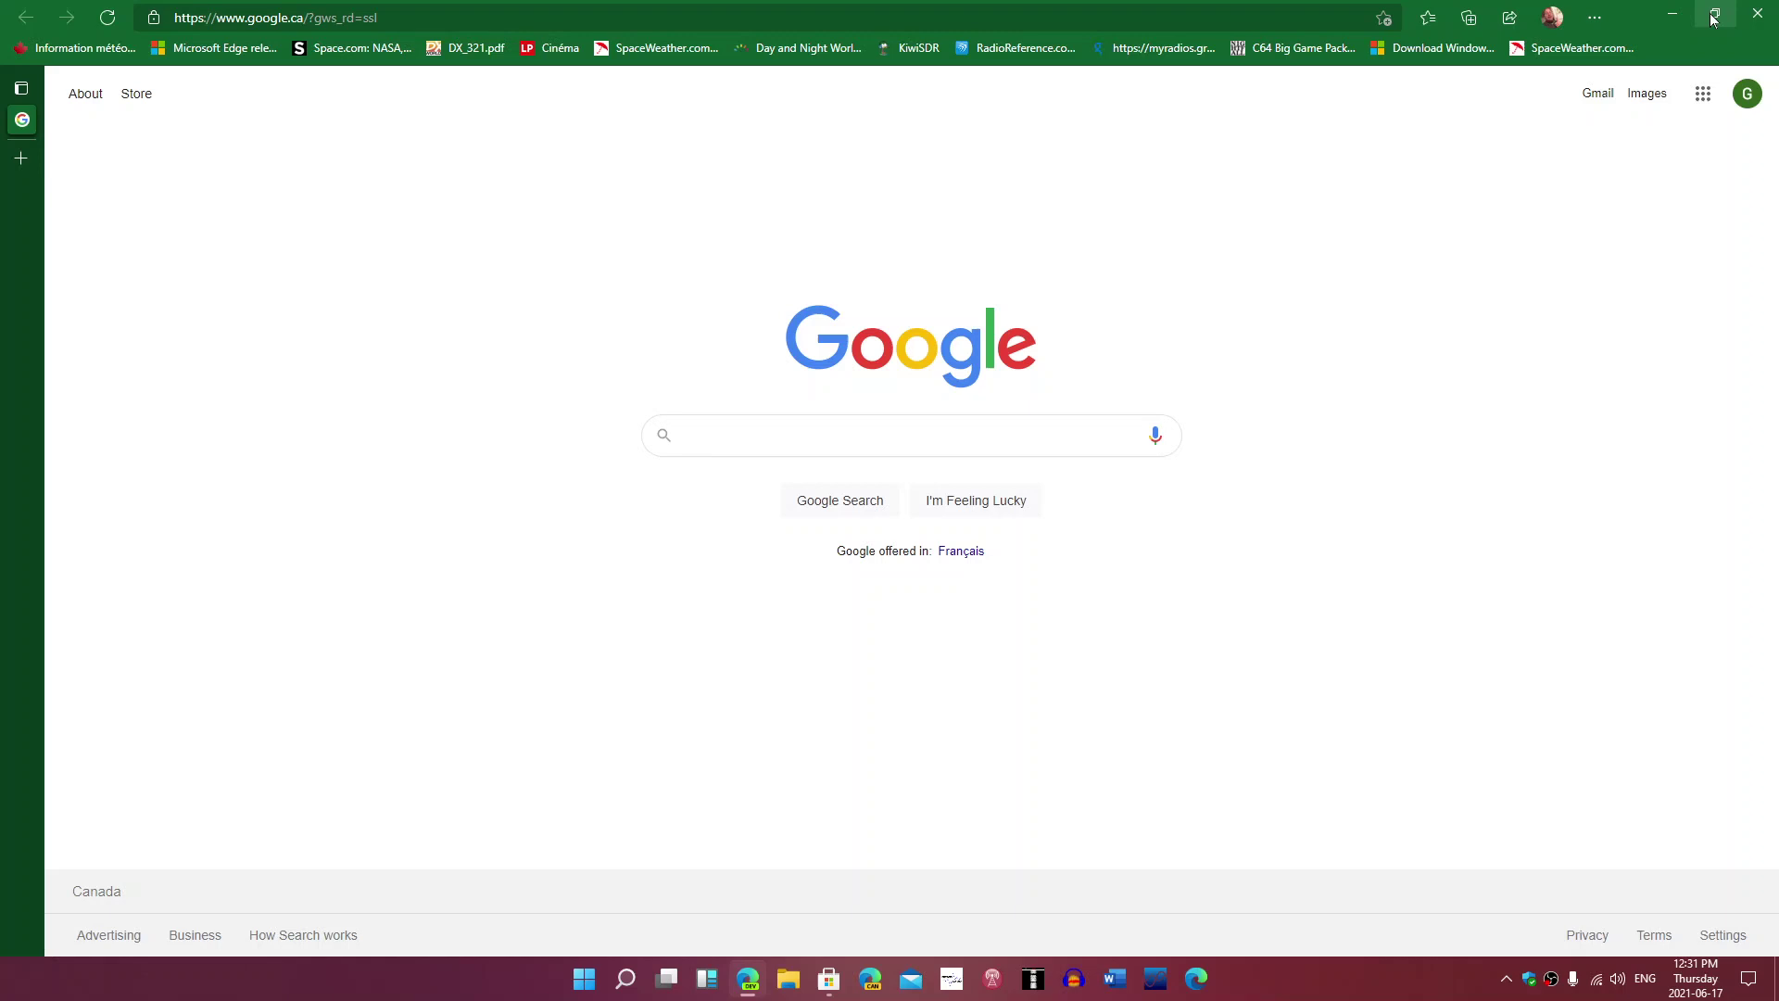
{"action": "left_click", "coordinate": [1539, 149]}
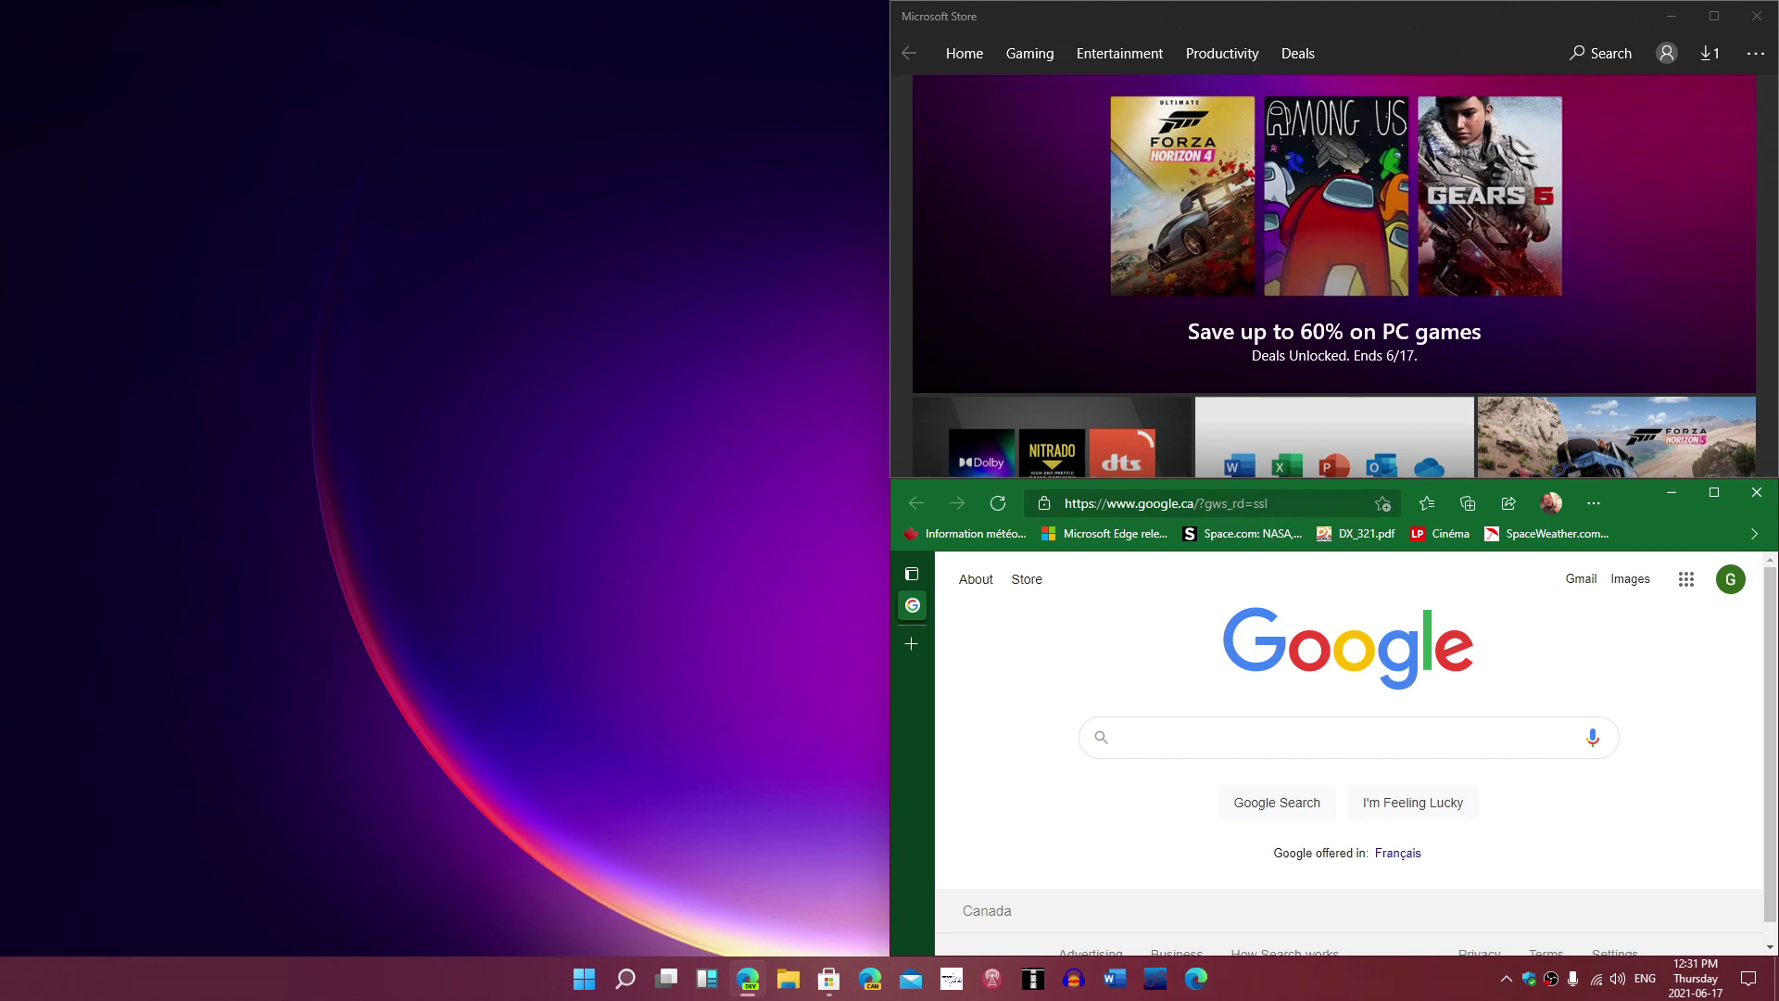
{"action": "left_click", "coordinate": [1112, 984]}
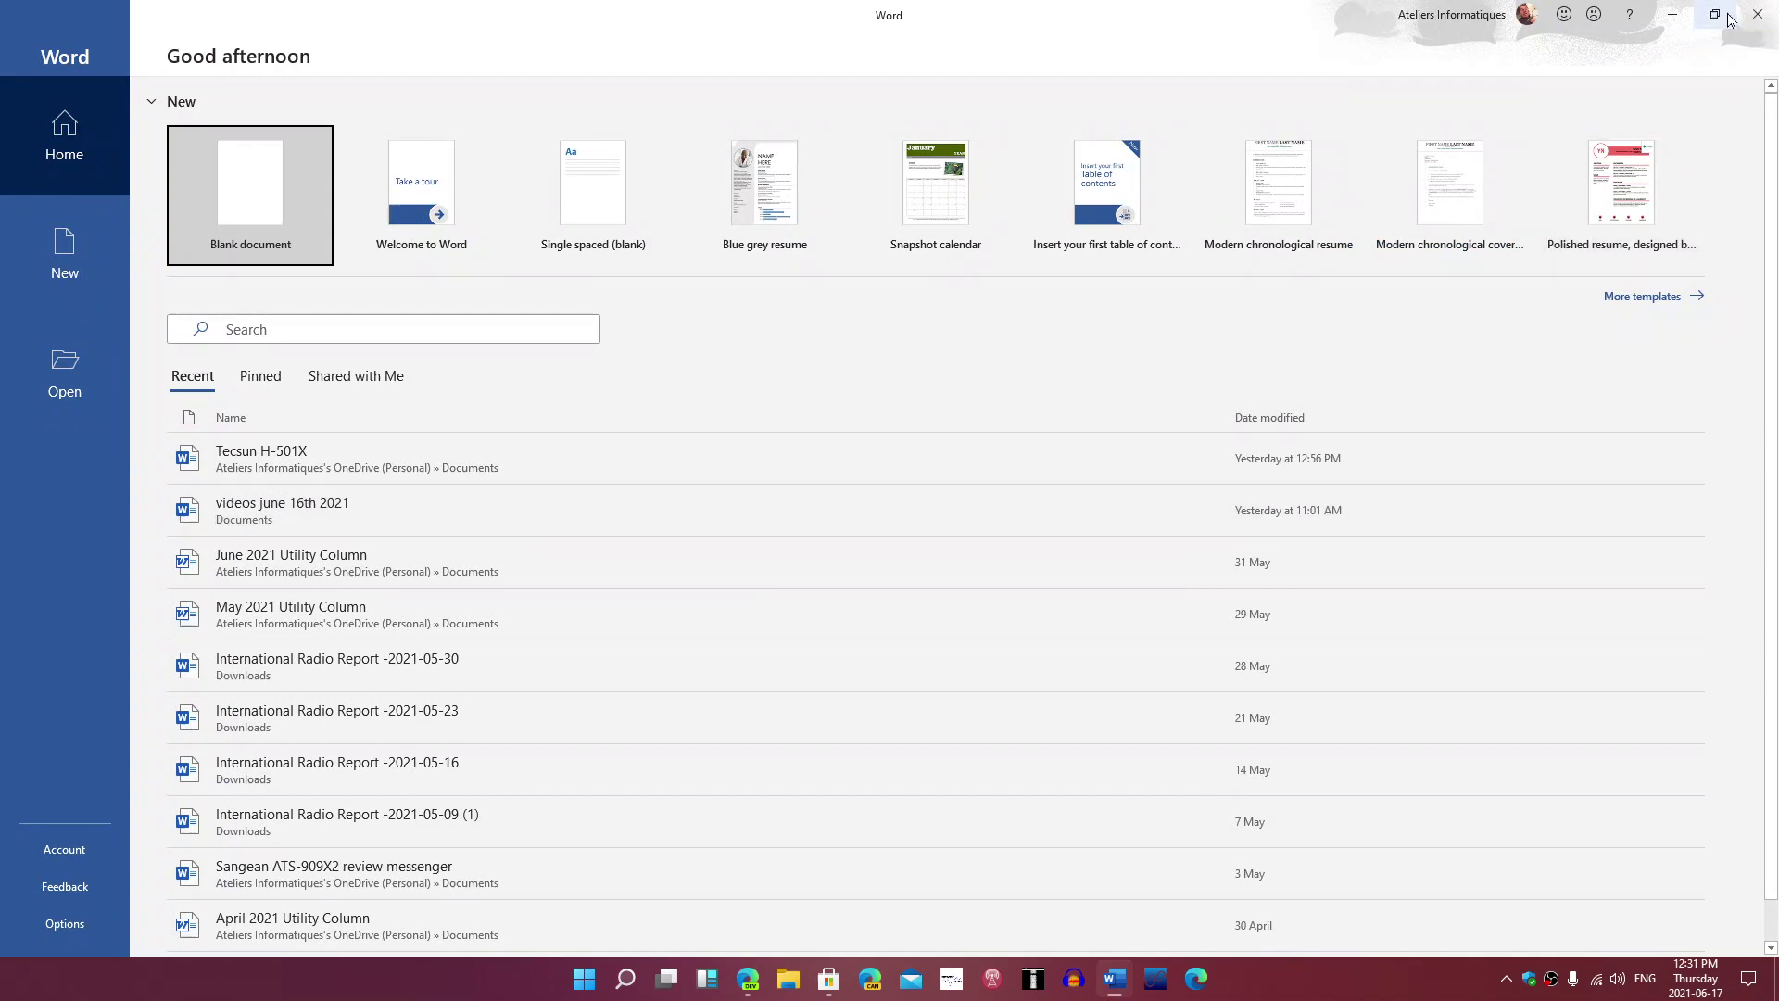
{"action": "mouse_move", "coordinate": [1714, 14]}
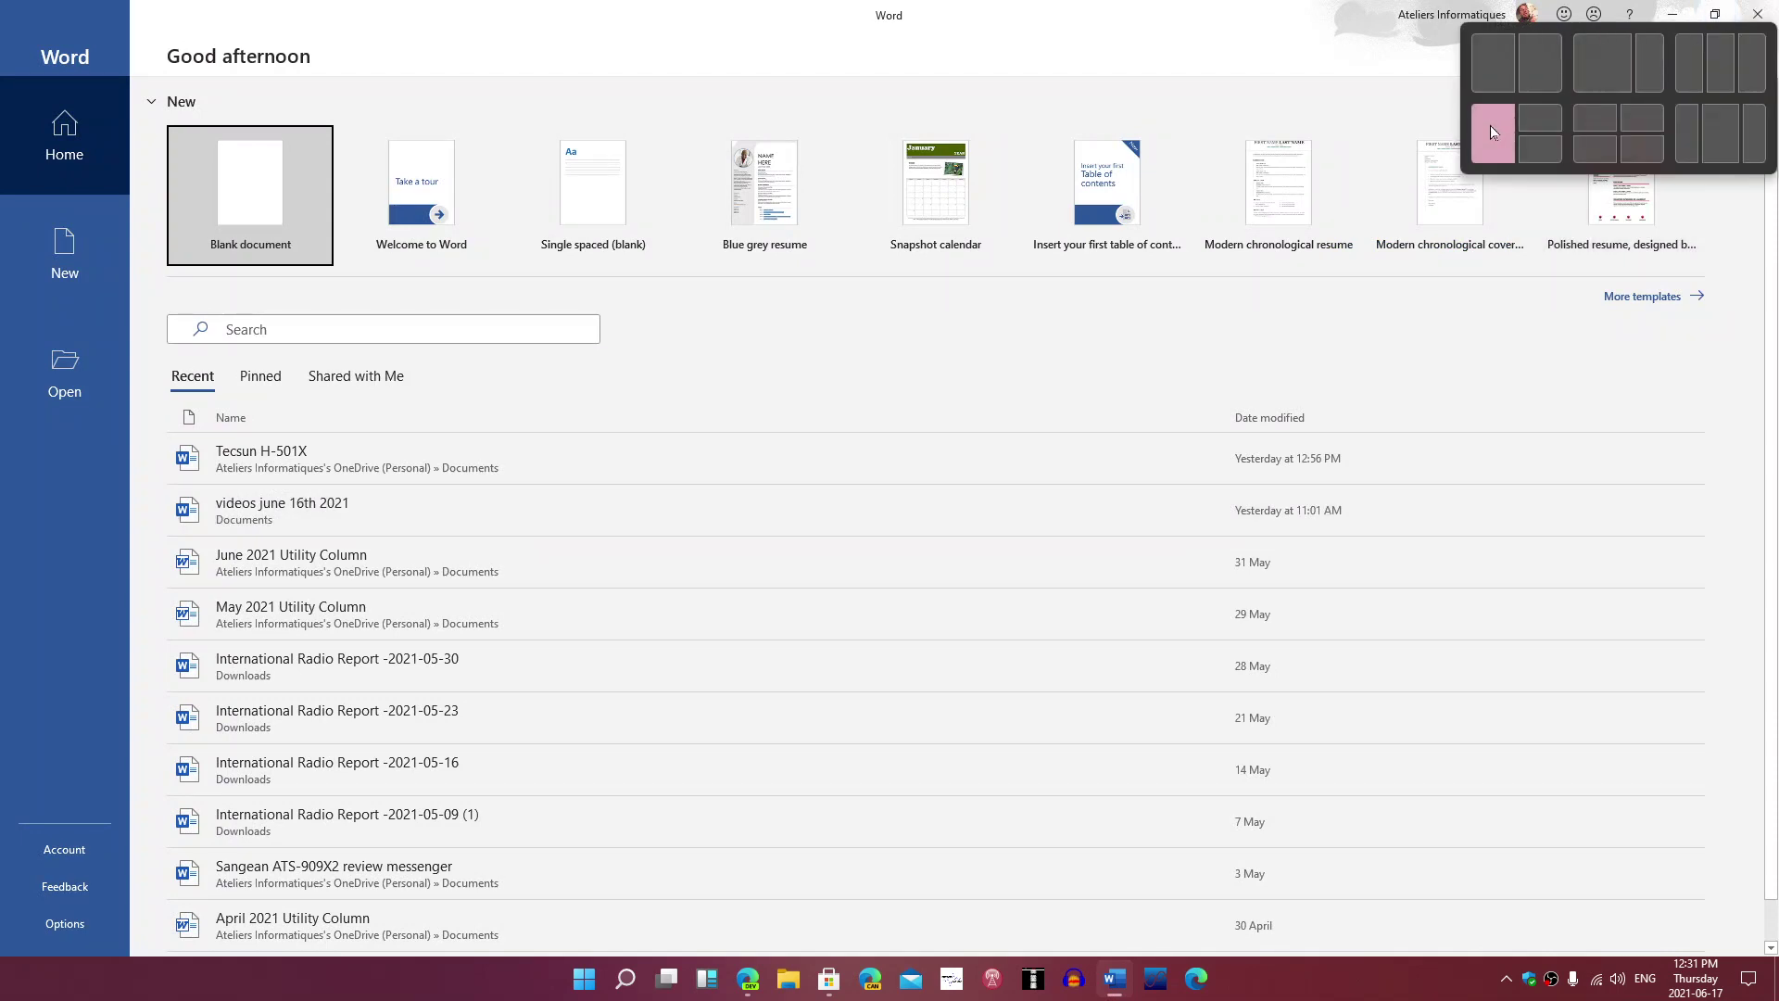
Step: Snap the Word start screen into the left tile of the quadrant layout
{"action": "left_click", "coordinate": [1494, 129]}
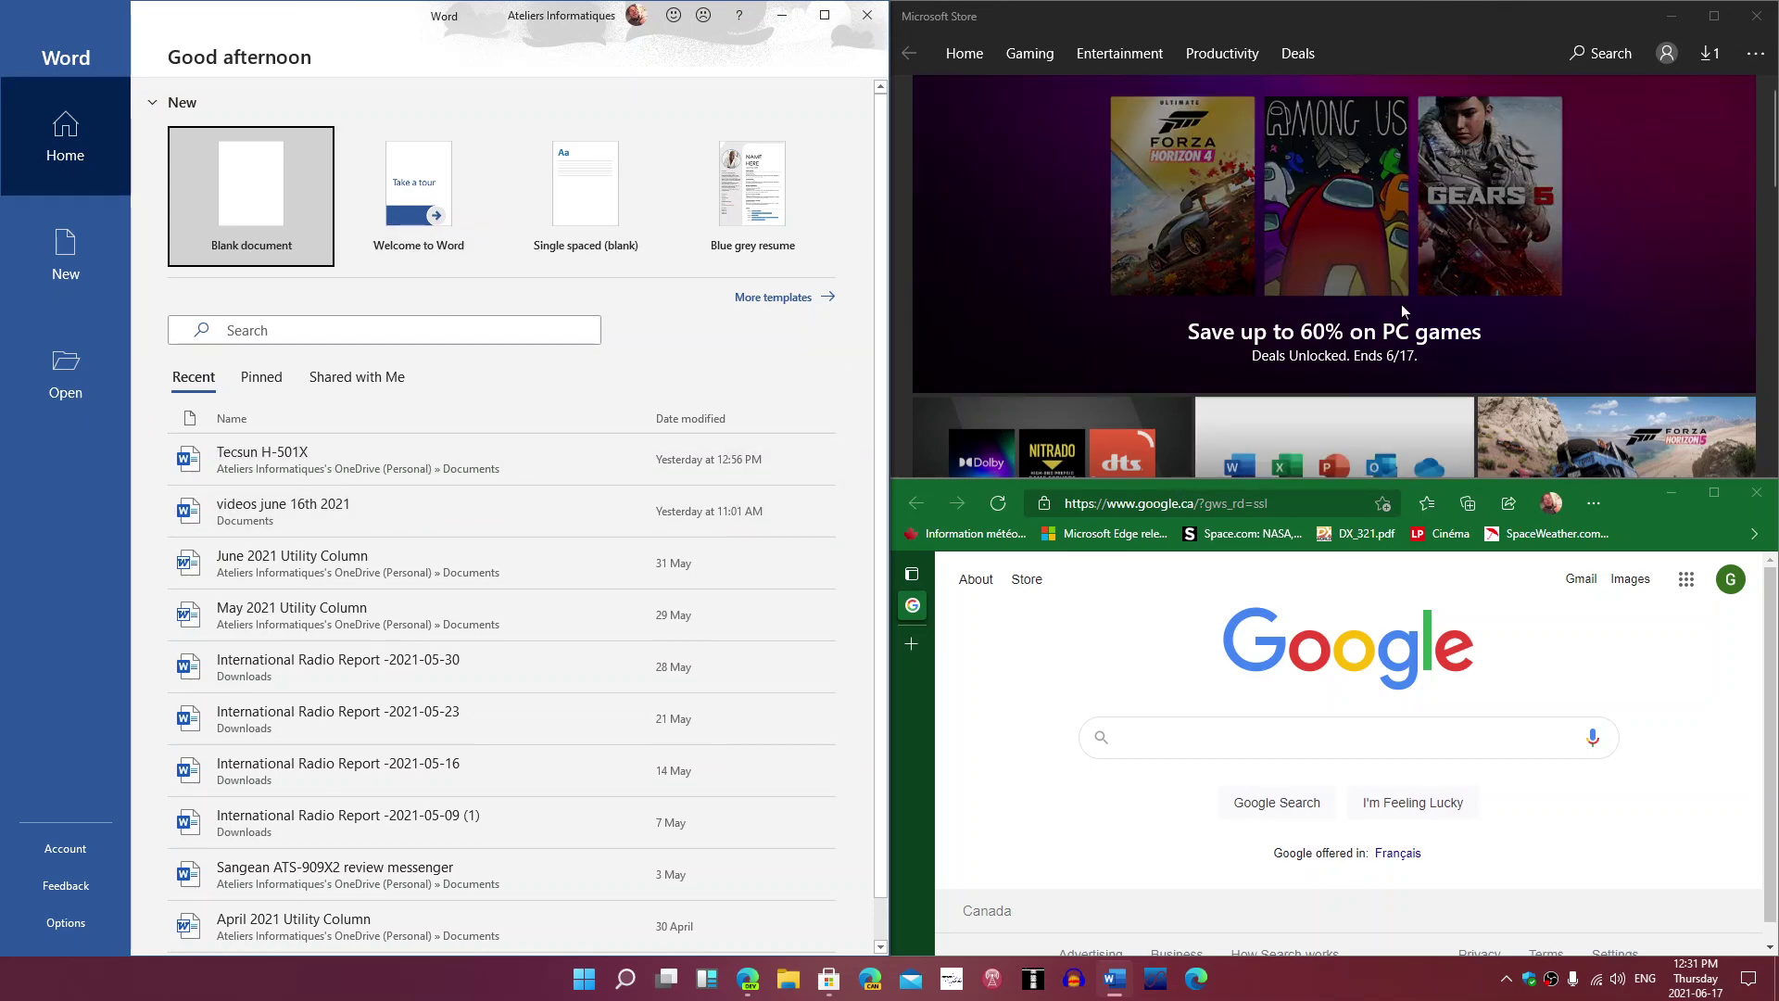
{"action": "scroll", "coordinate": [1401, 304], "scroll_direction": "down", "scroll_amount": 3}
{"action": "scroll", "coordinate": [1401, 303], "scroll_direction": "up", "scroll_amount": 3}
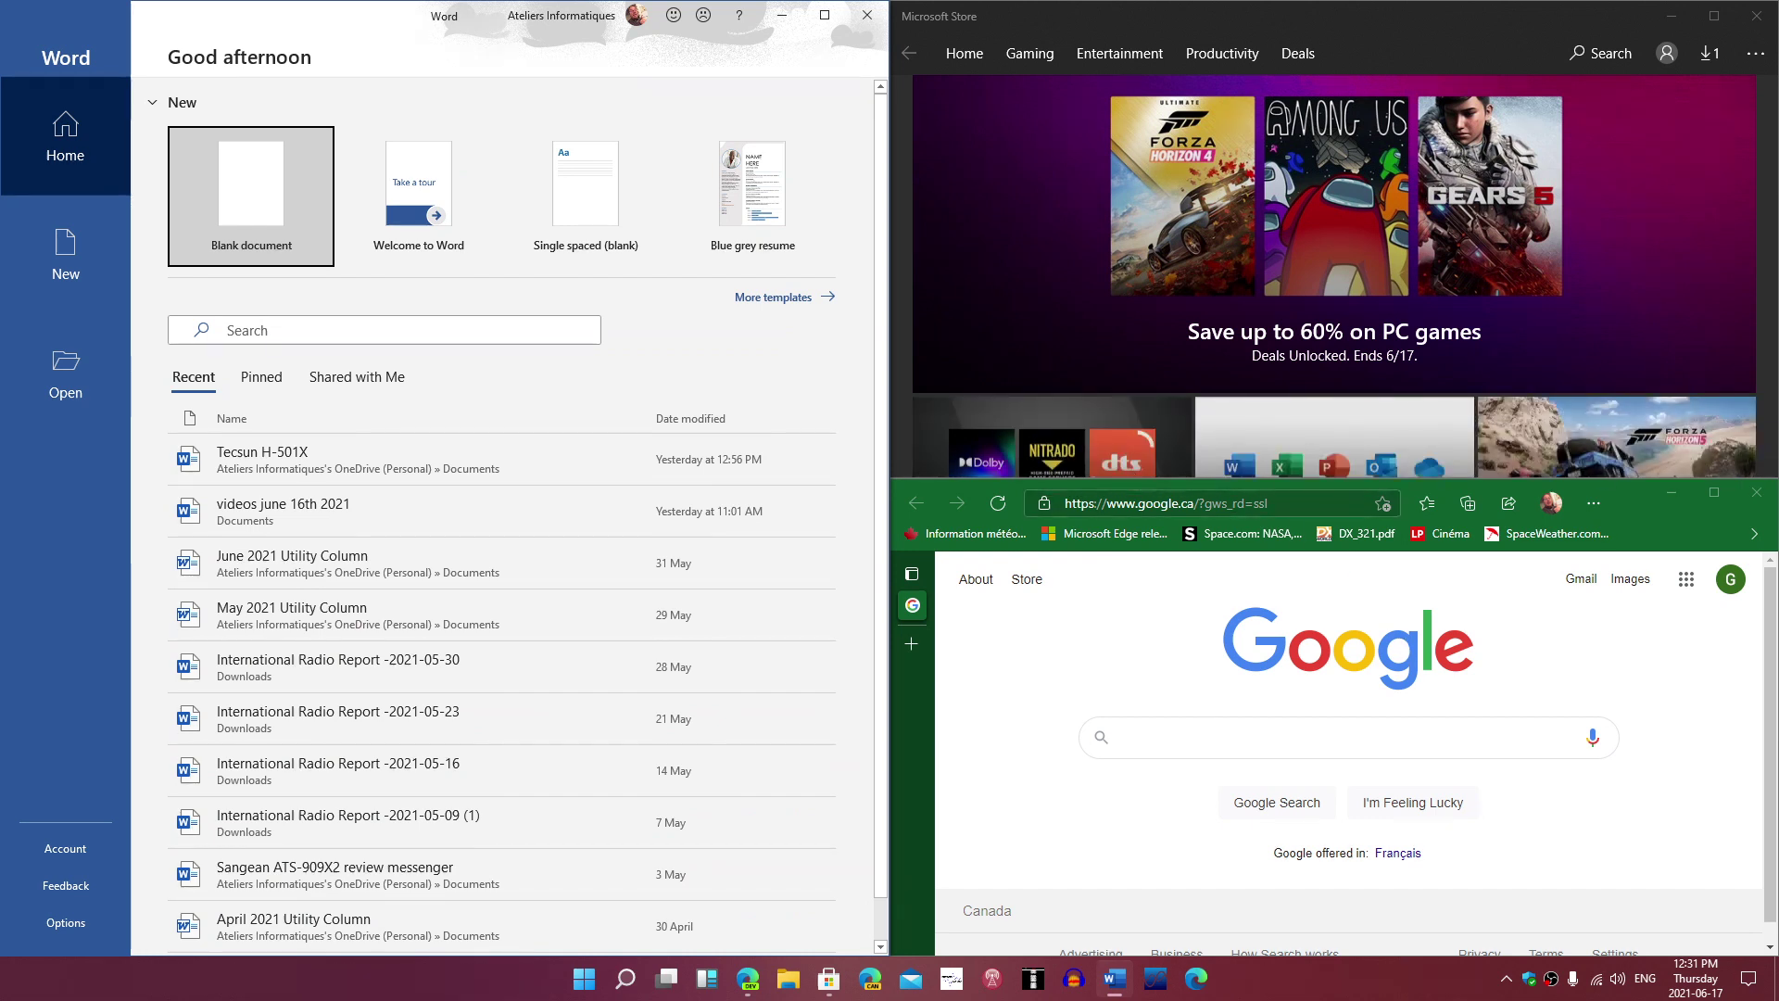
Step: Maximize and close Word, then Microsoft Store, then Edge
{"action": "left_click", "coordinate": [825, 14]}
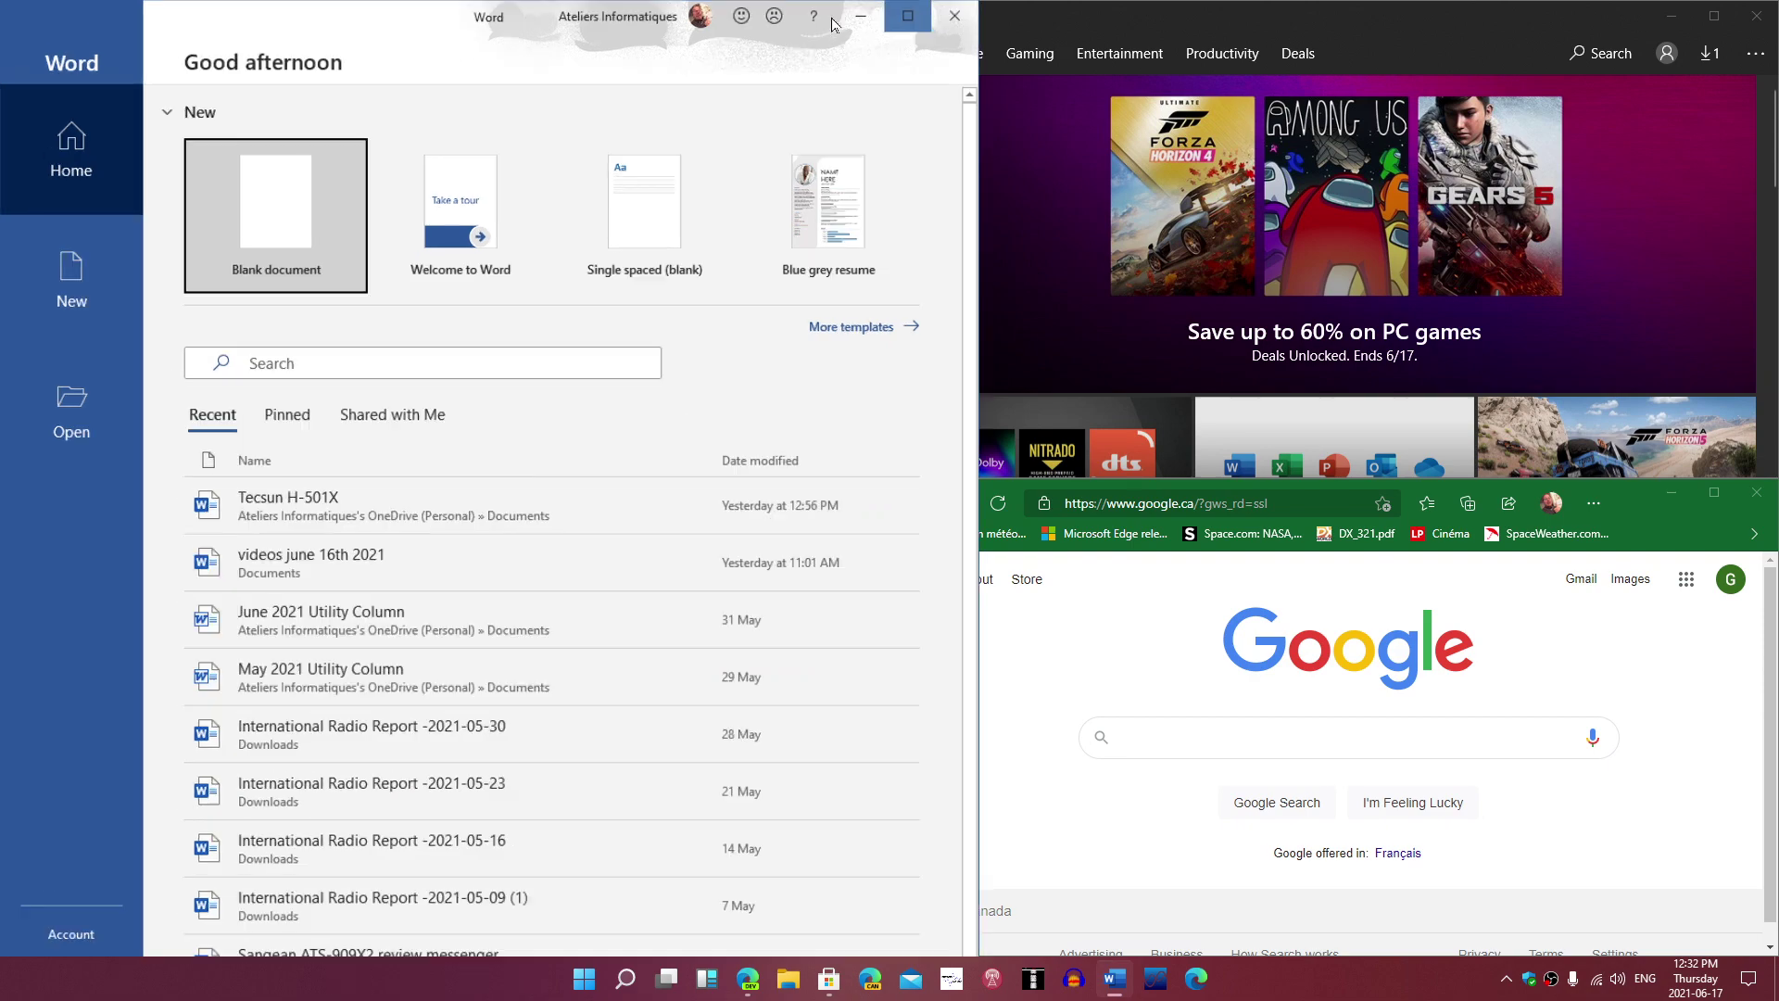
{"action": "left_click", "coordinate": [1760, 15]}
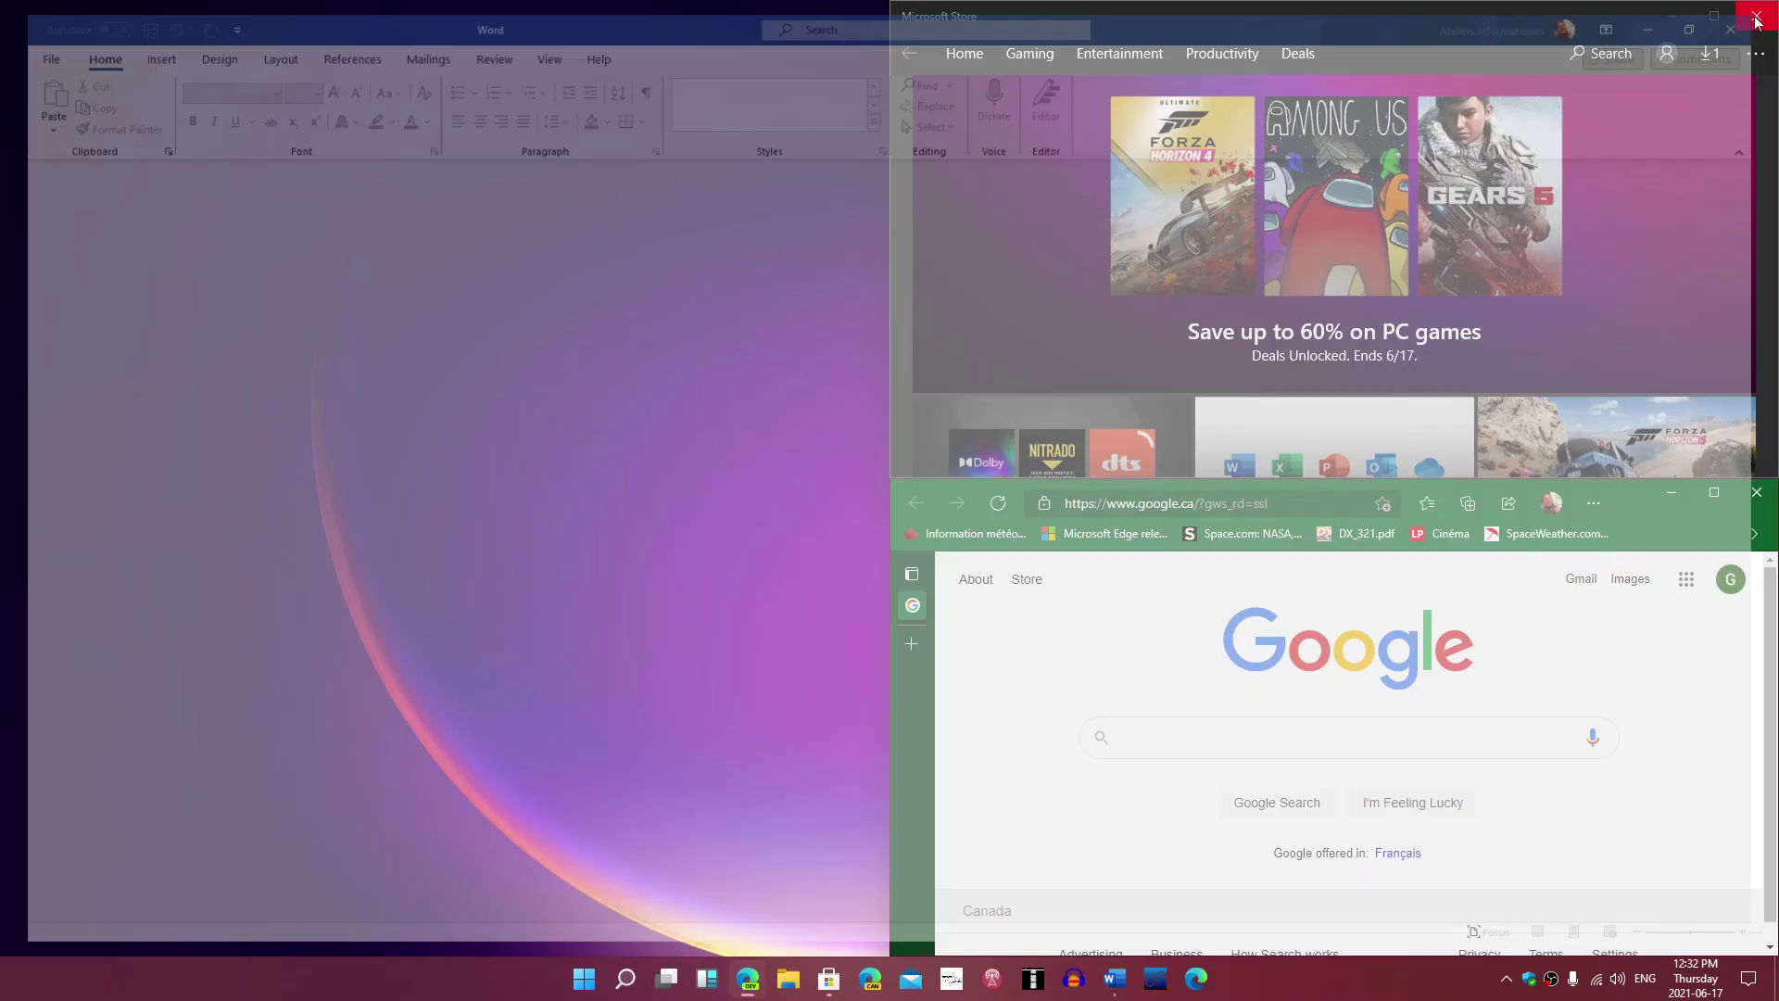
{"action": "left_click", "coordinate": [1713, 17]}
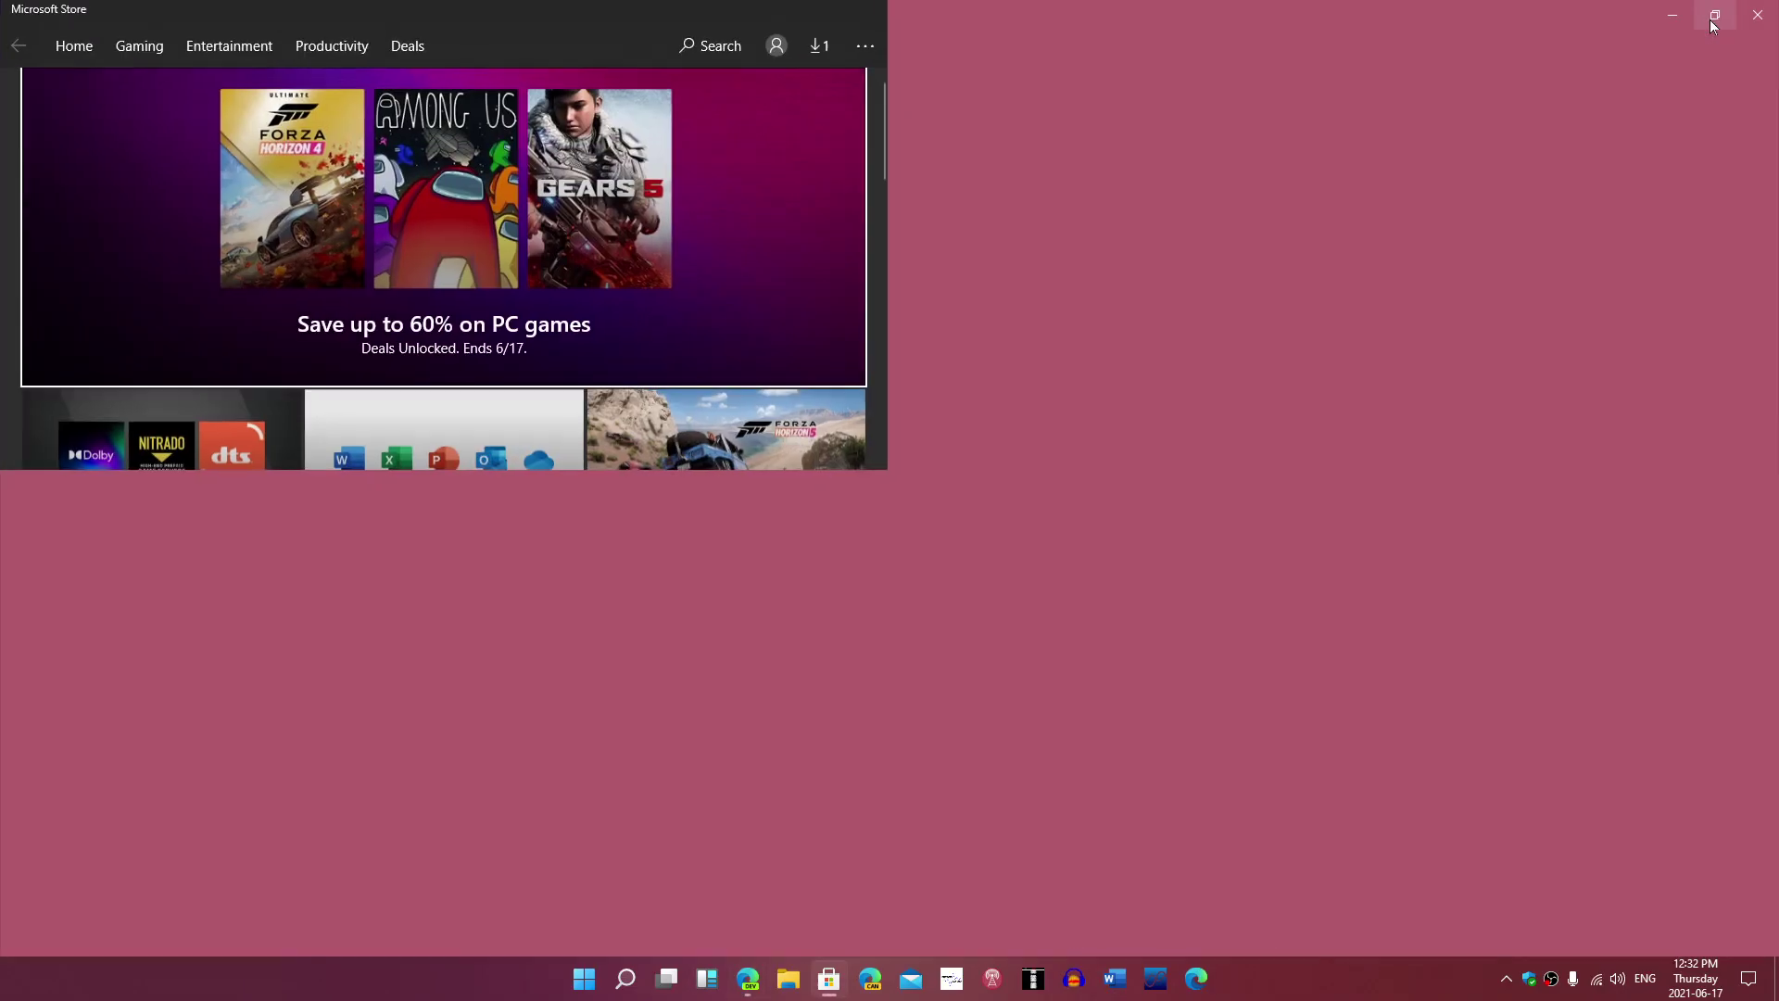
{"action": "left_click", "coordinate": [1760, 16]}
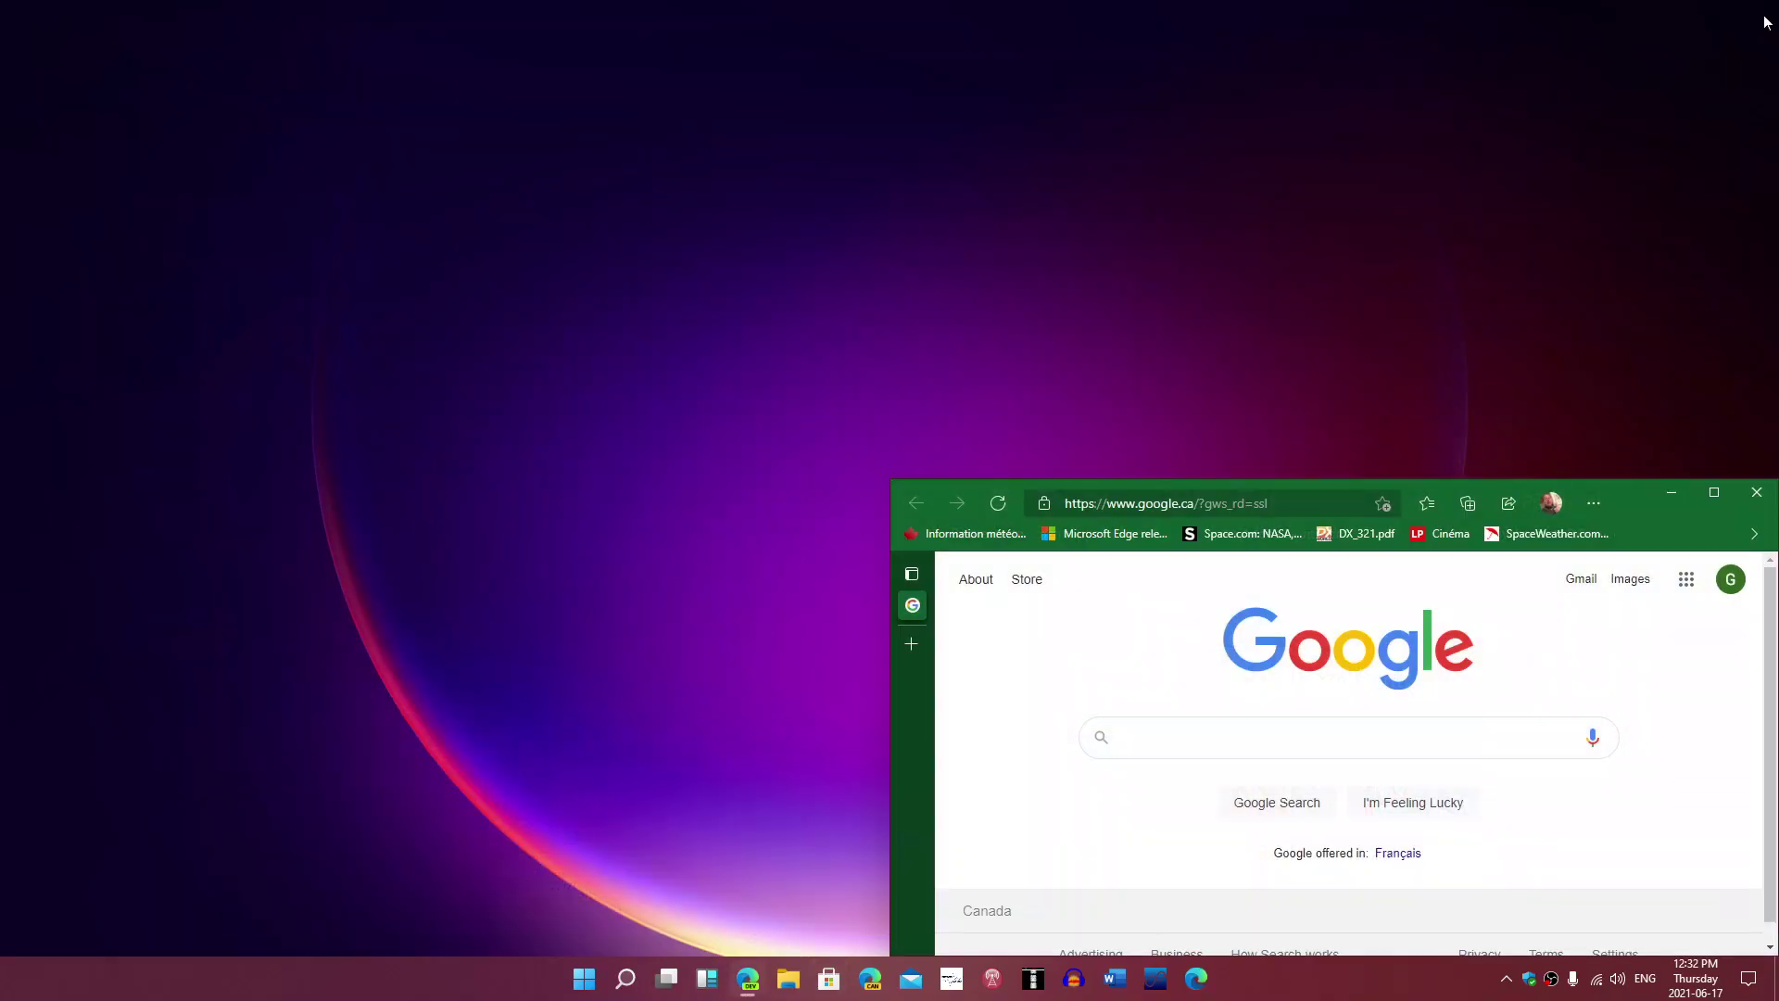
{"action": "left_click", "coordinate": [1712, 494]}
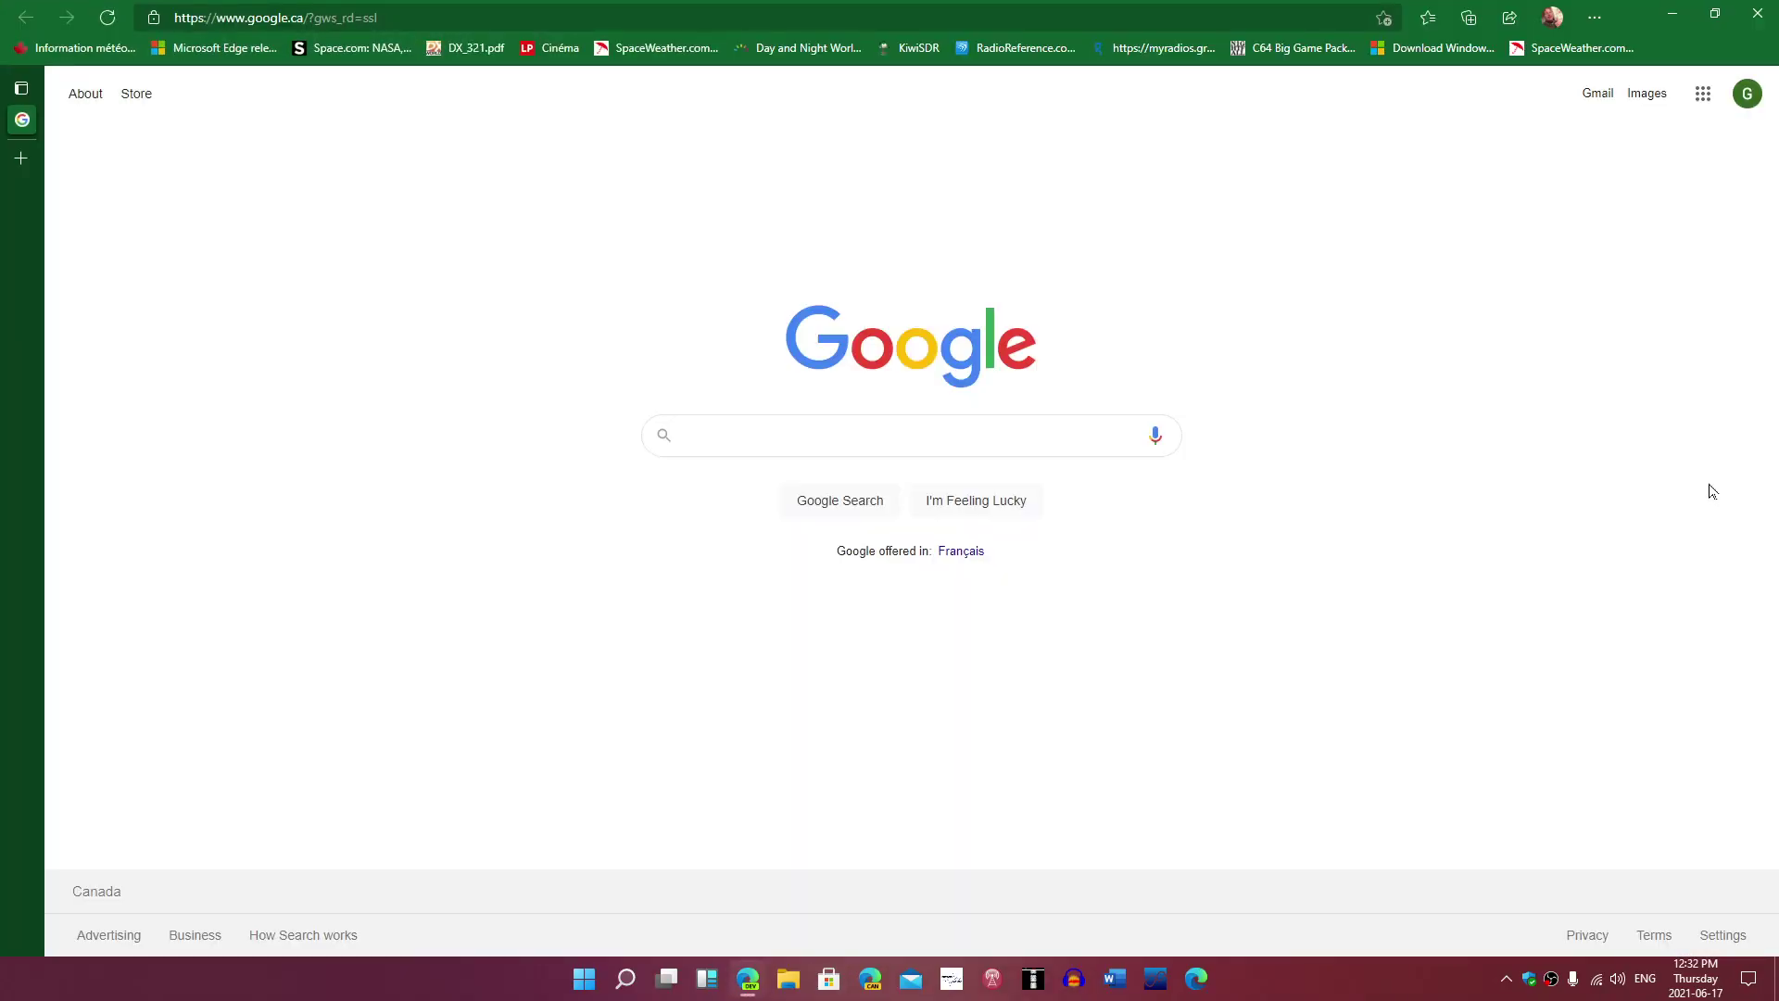
{"action": "left_click", "coordinate": [1760, 14]}
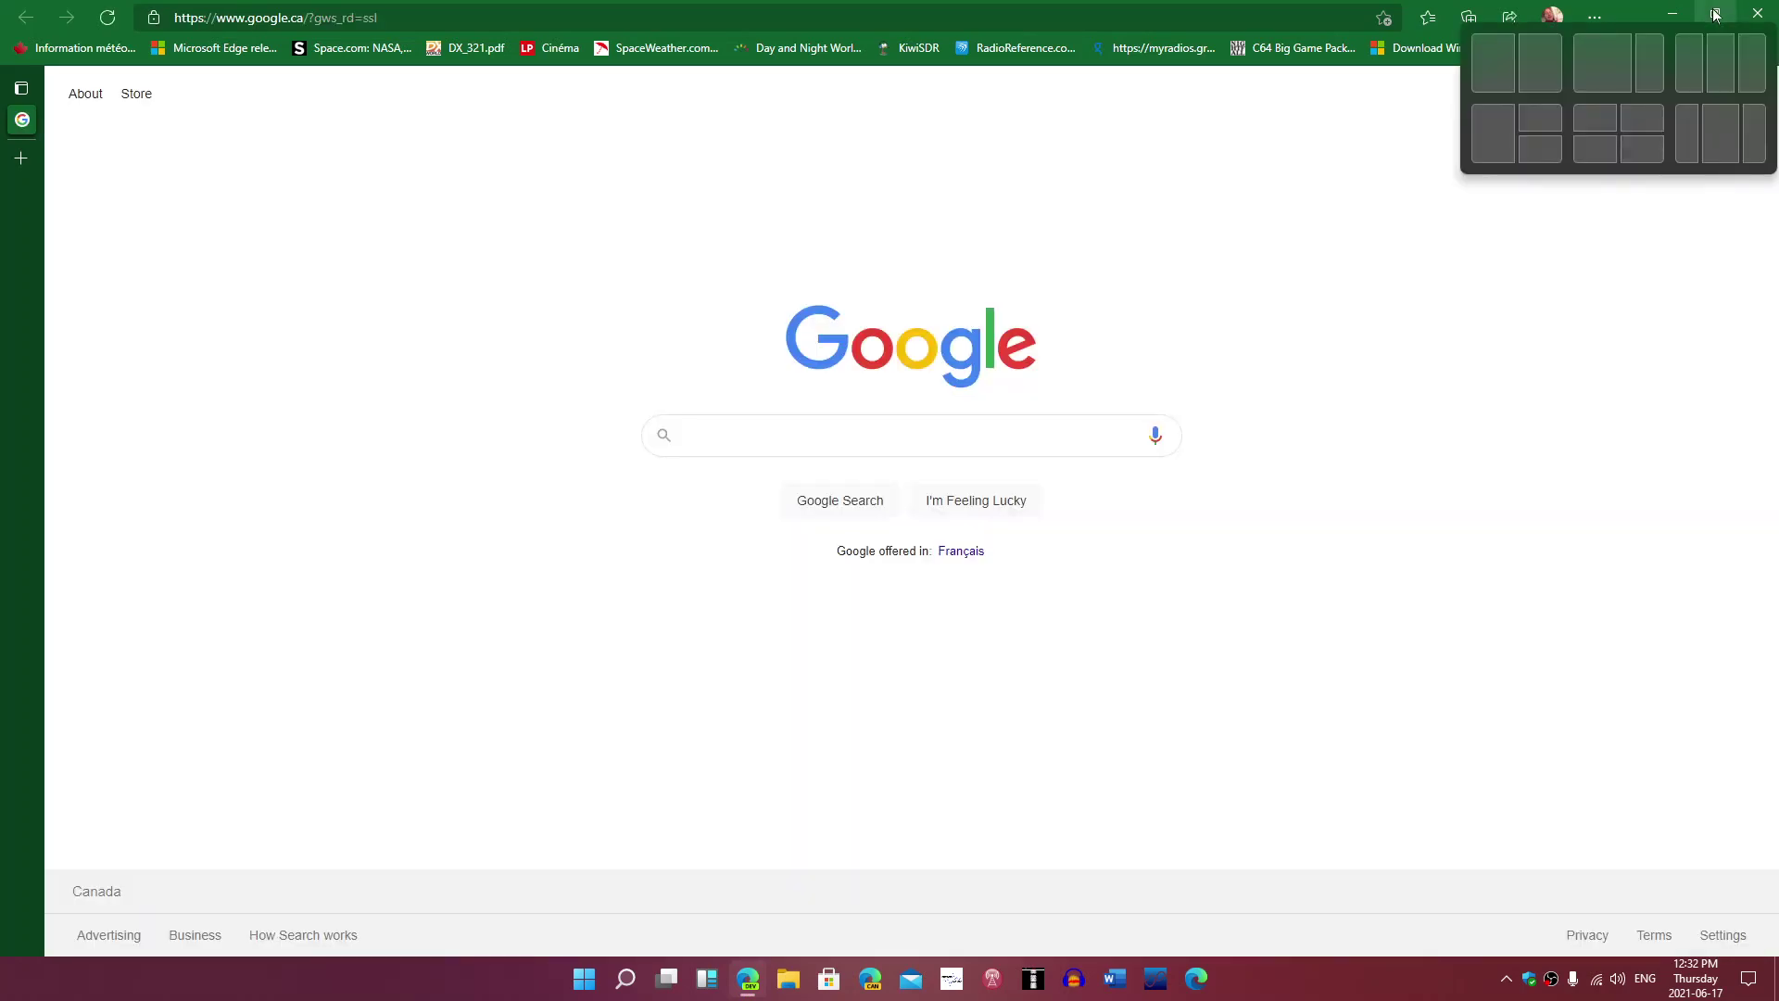
Step: Snap Edge to the left half and Word to the right half, side by side
{"action": "left_click", "coordinate": [1501, 55]}
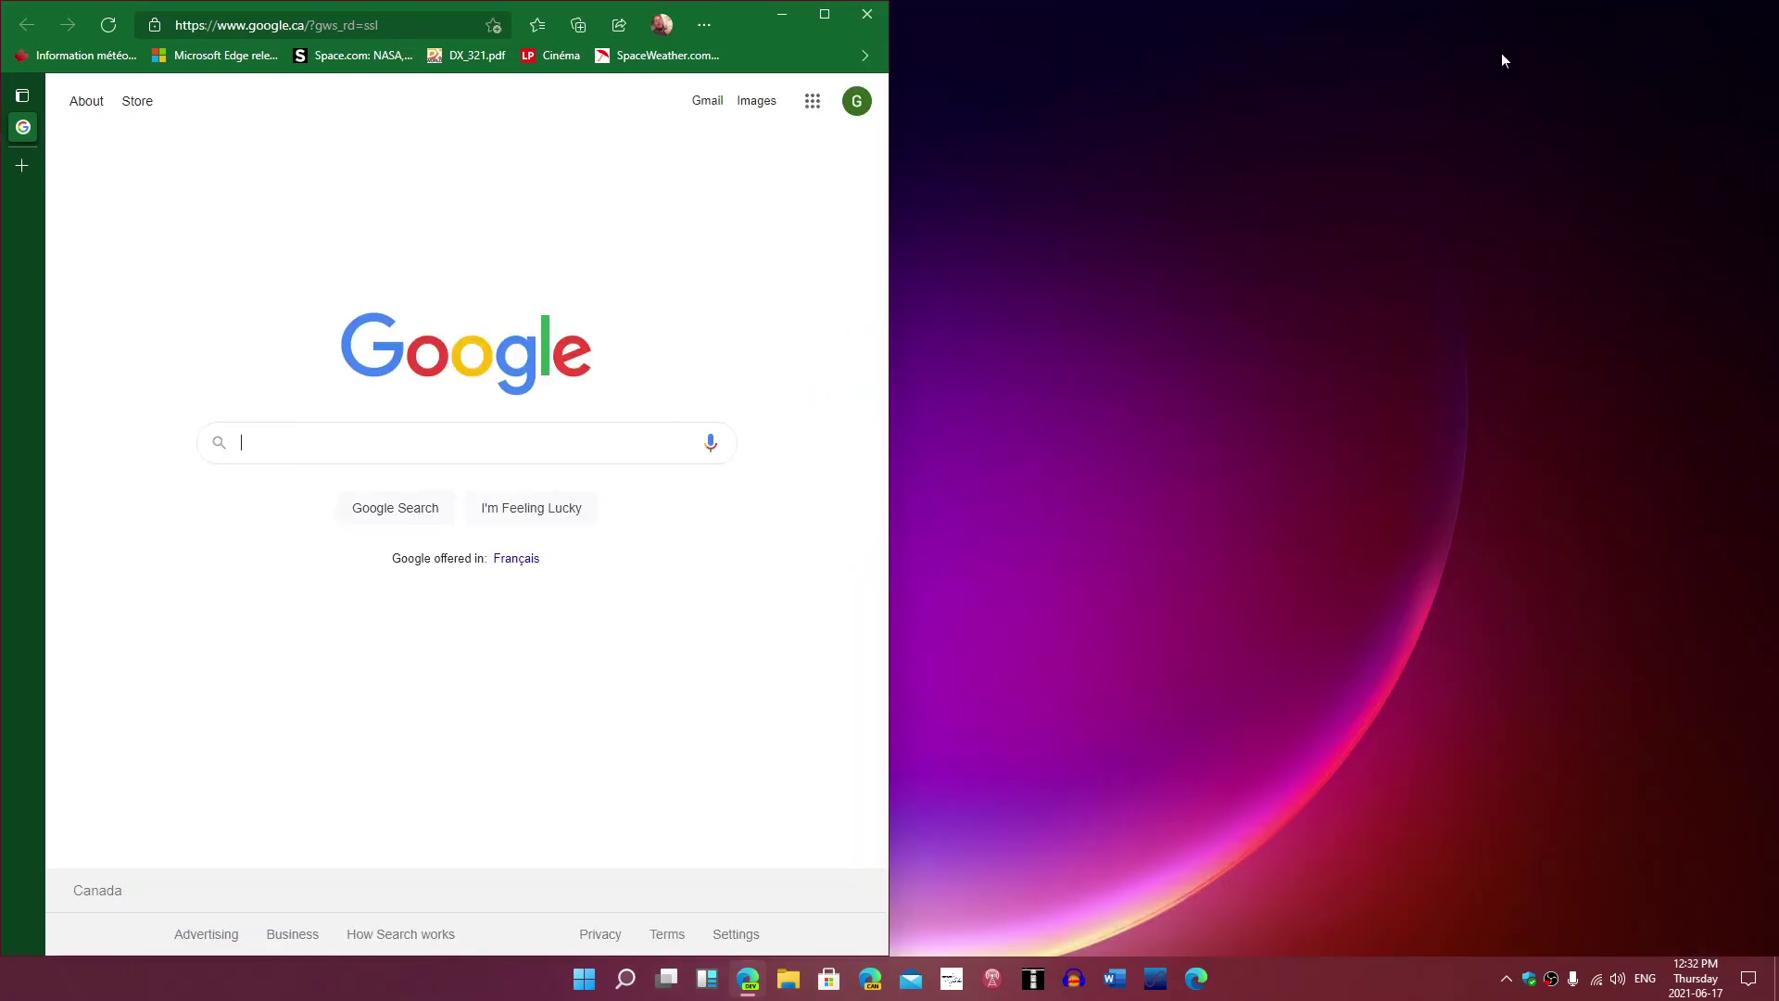
{"action": "left_click", "coordinate": [1112, 977]}
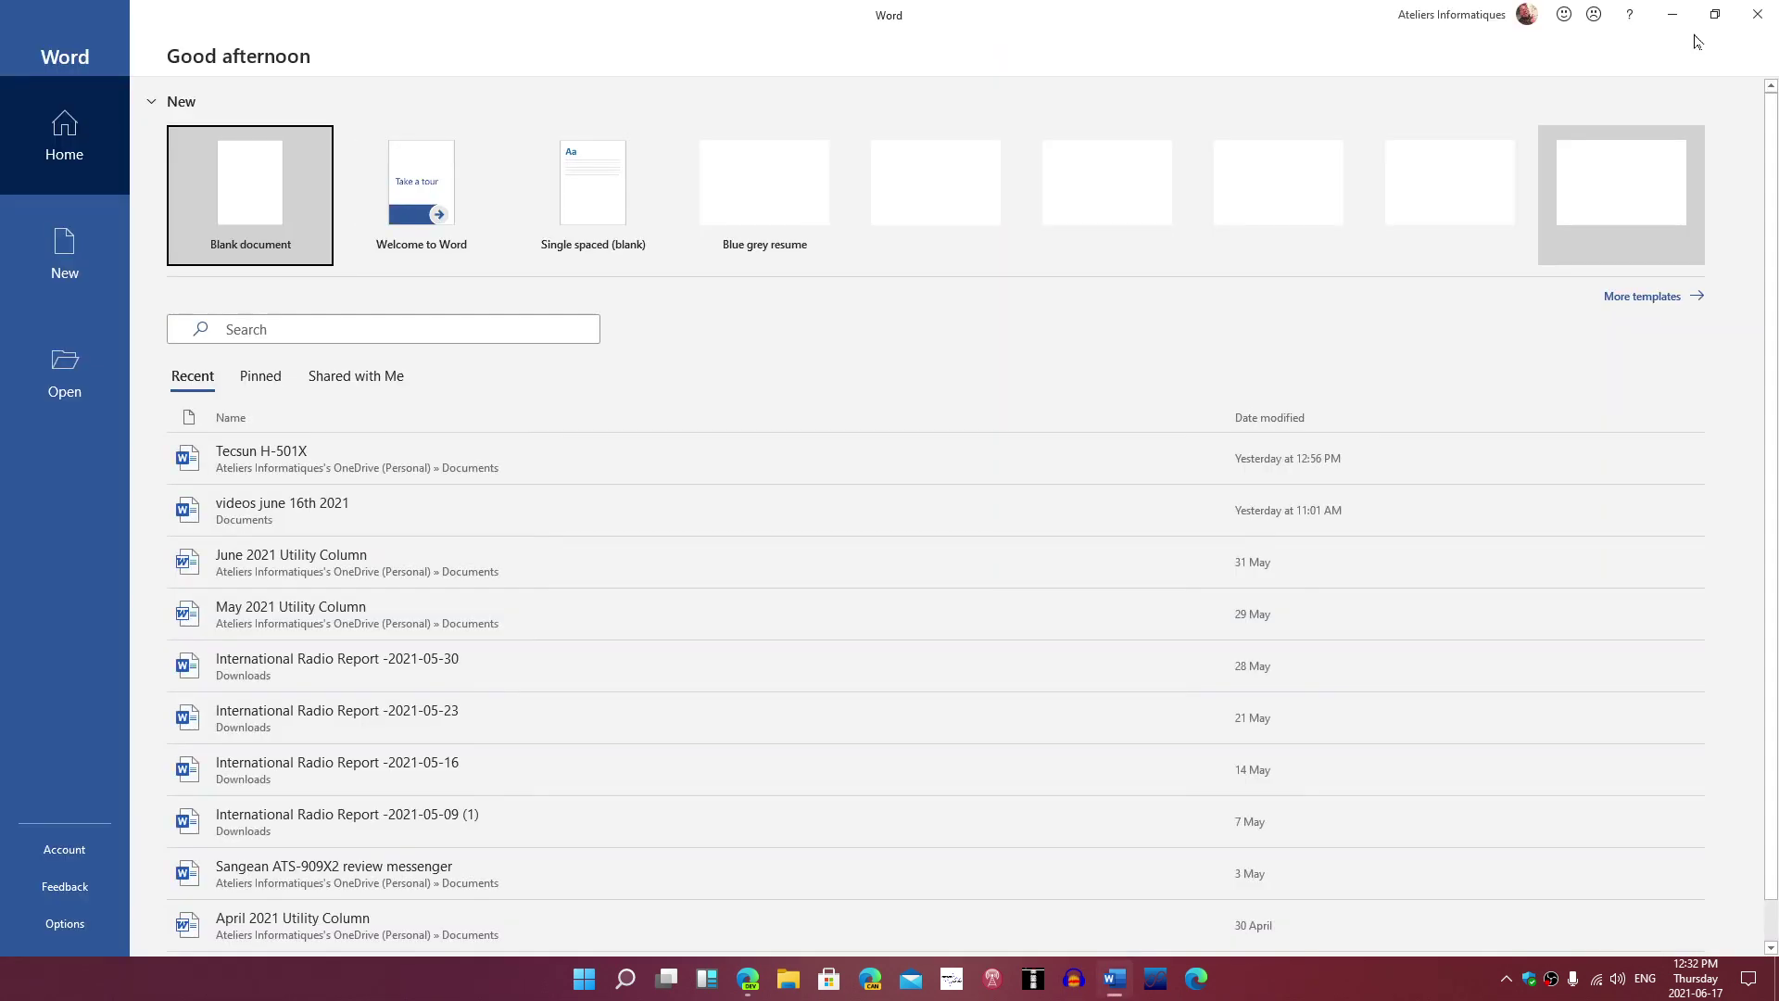
{"action": "mouse_move", "coordinate": [1714, 14]}
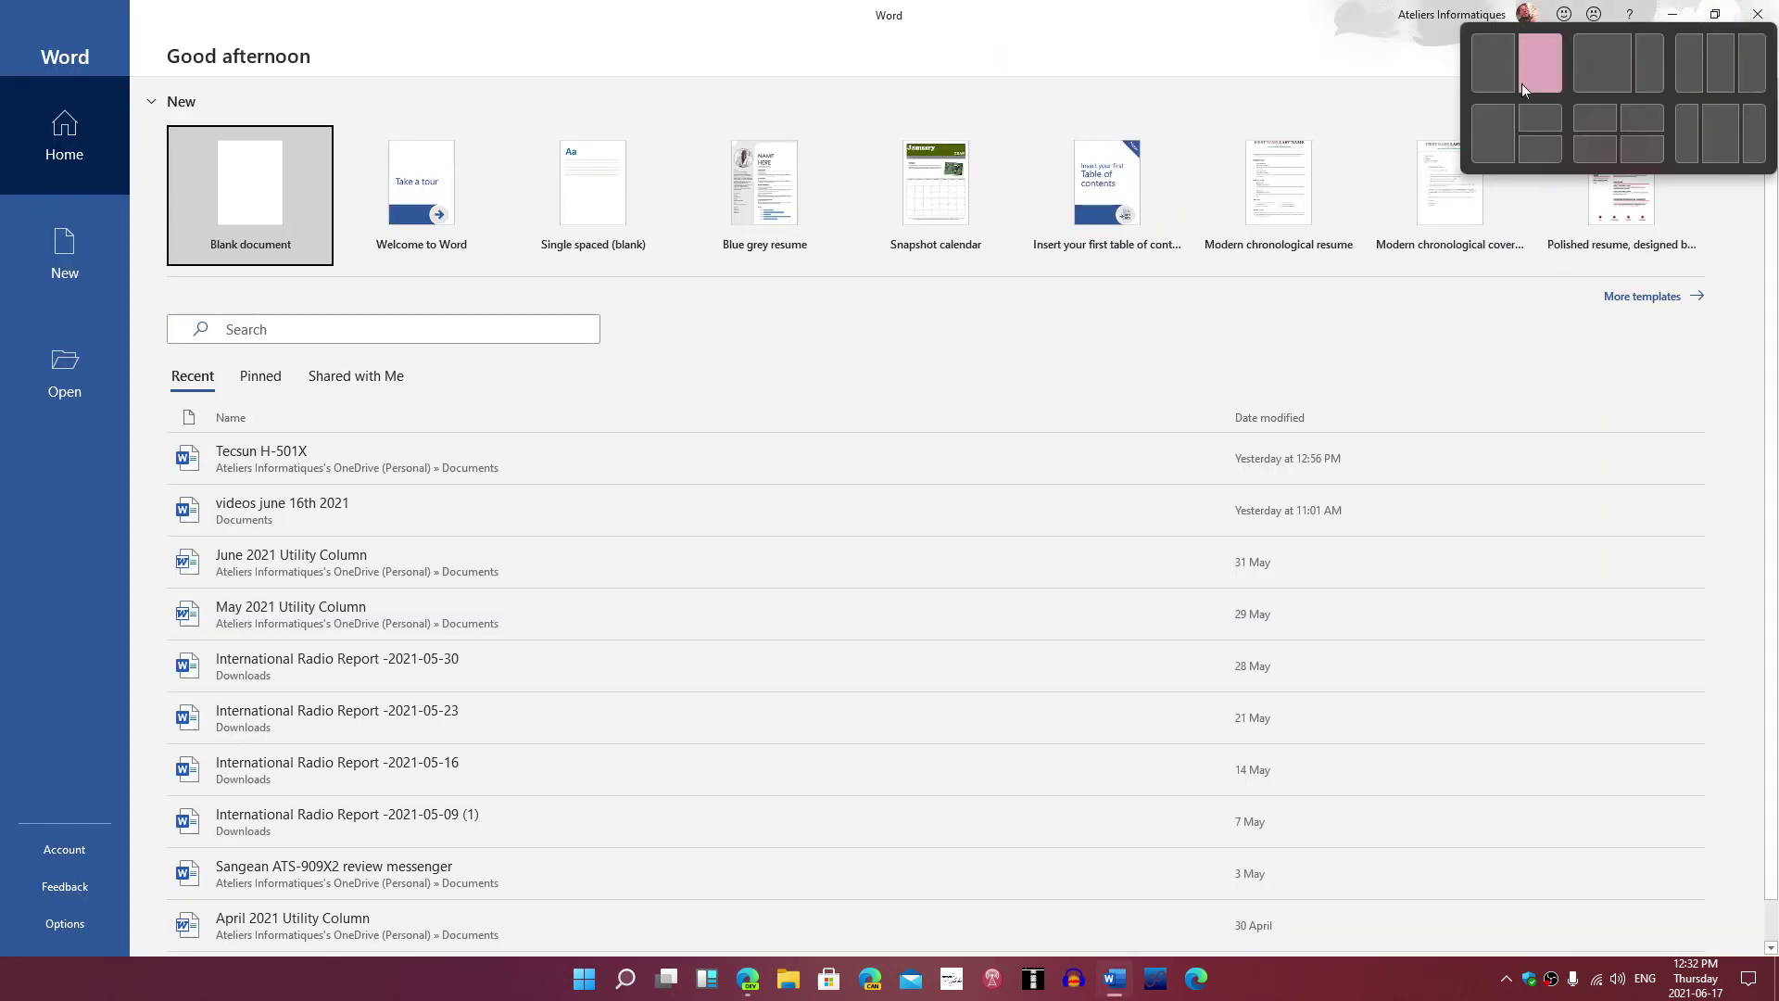
{"action": "left_click", "coordinate": [1538, 71]}
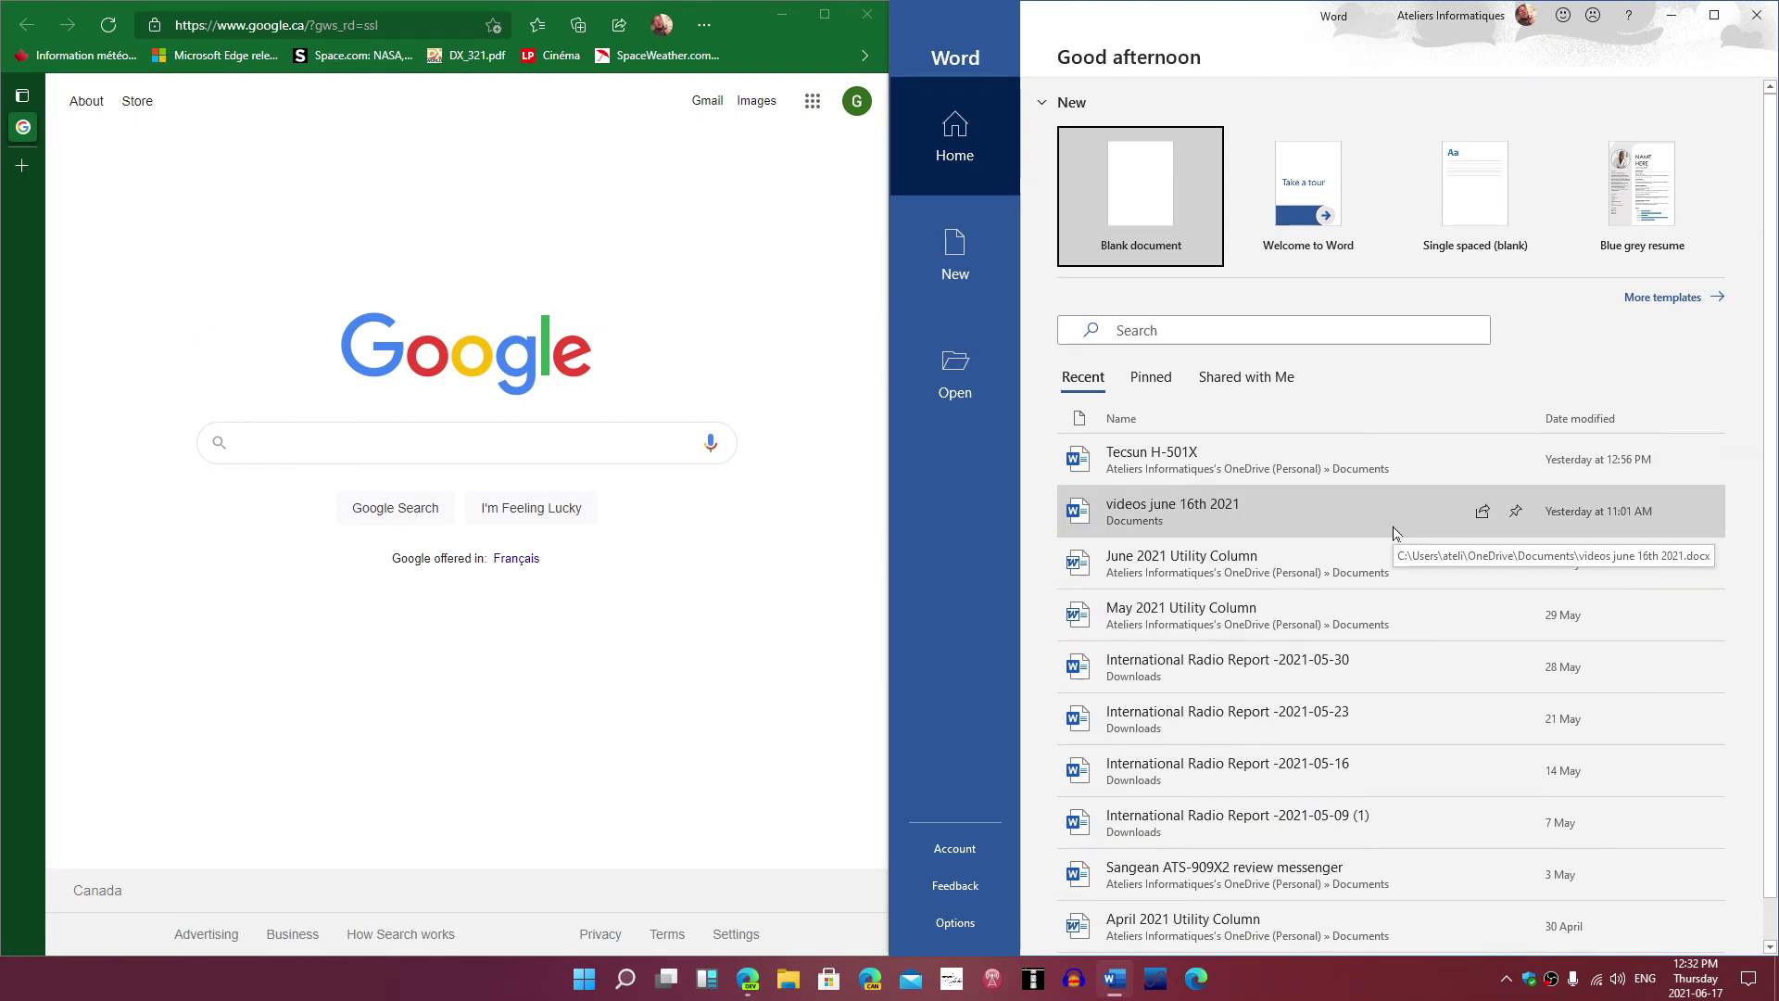
Step: Close Word, then maximize and close Edge
{"action": "left_click", "coordinate": [1757, 21]}
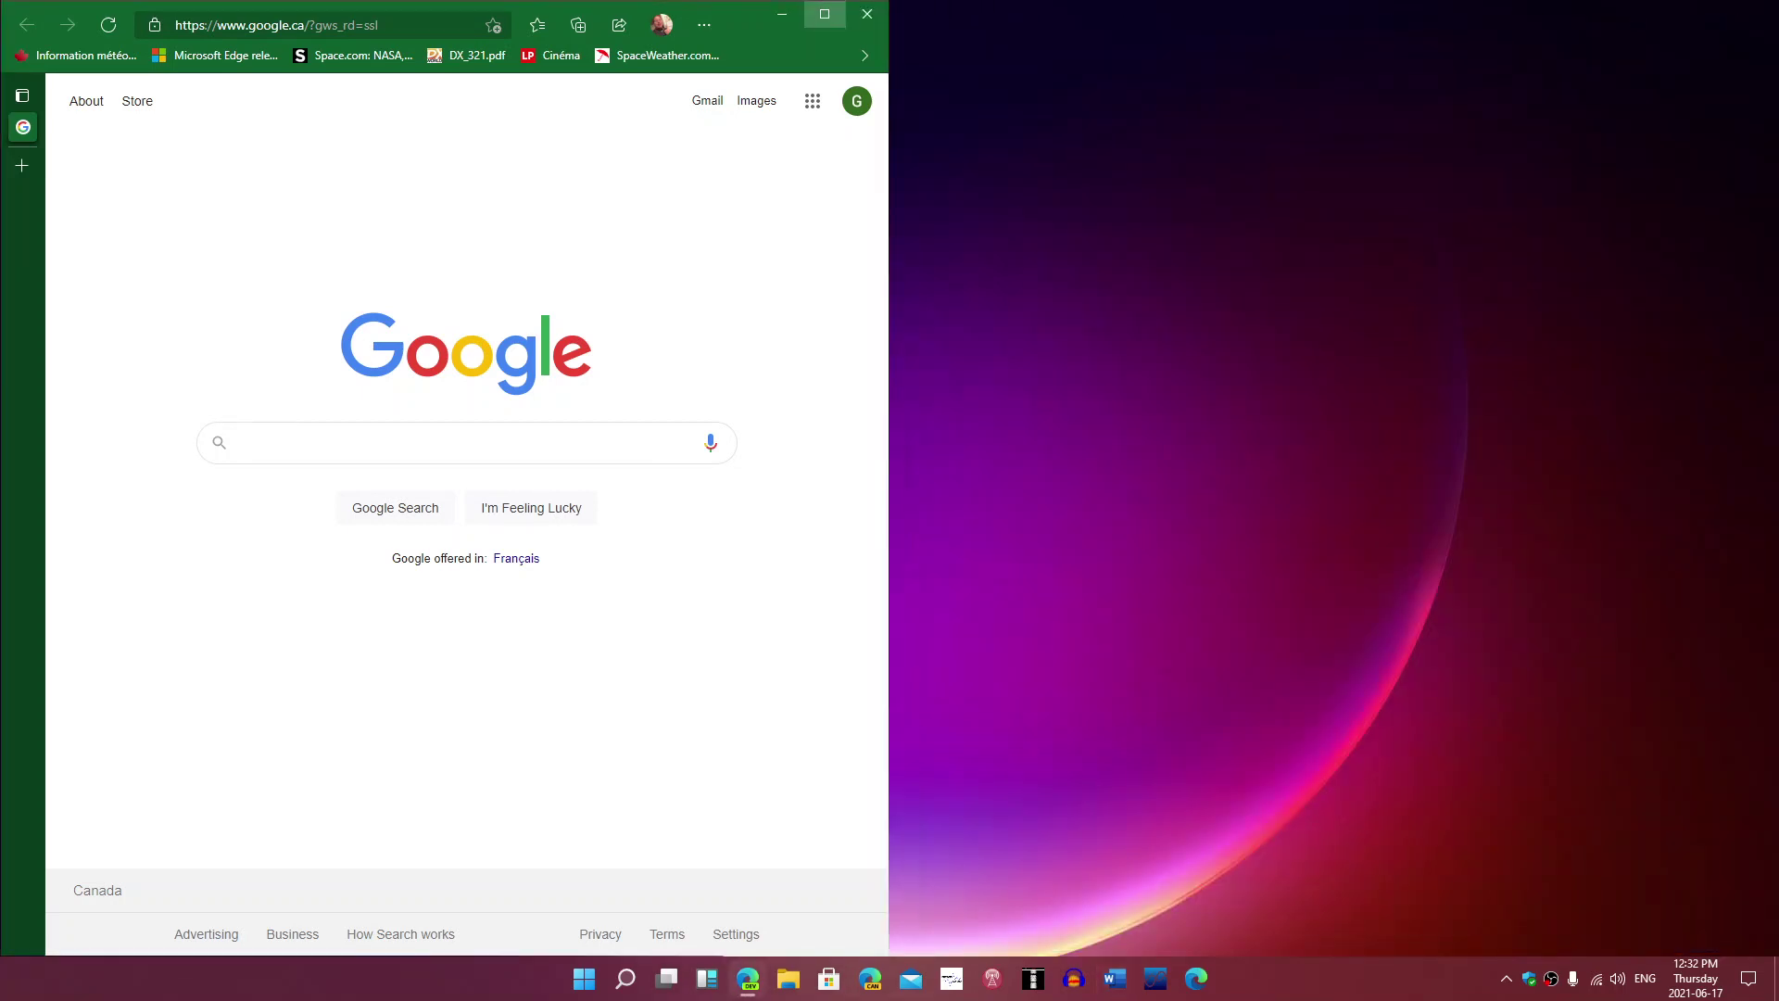
{"action": "left_click", "coordinate": [824, 14]}
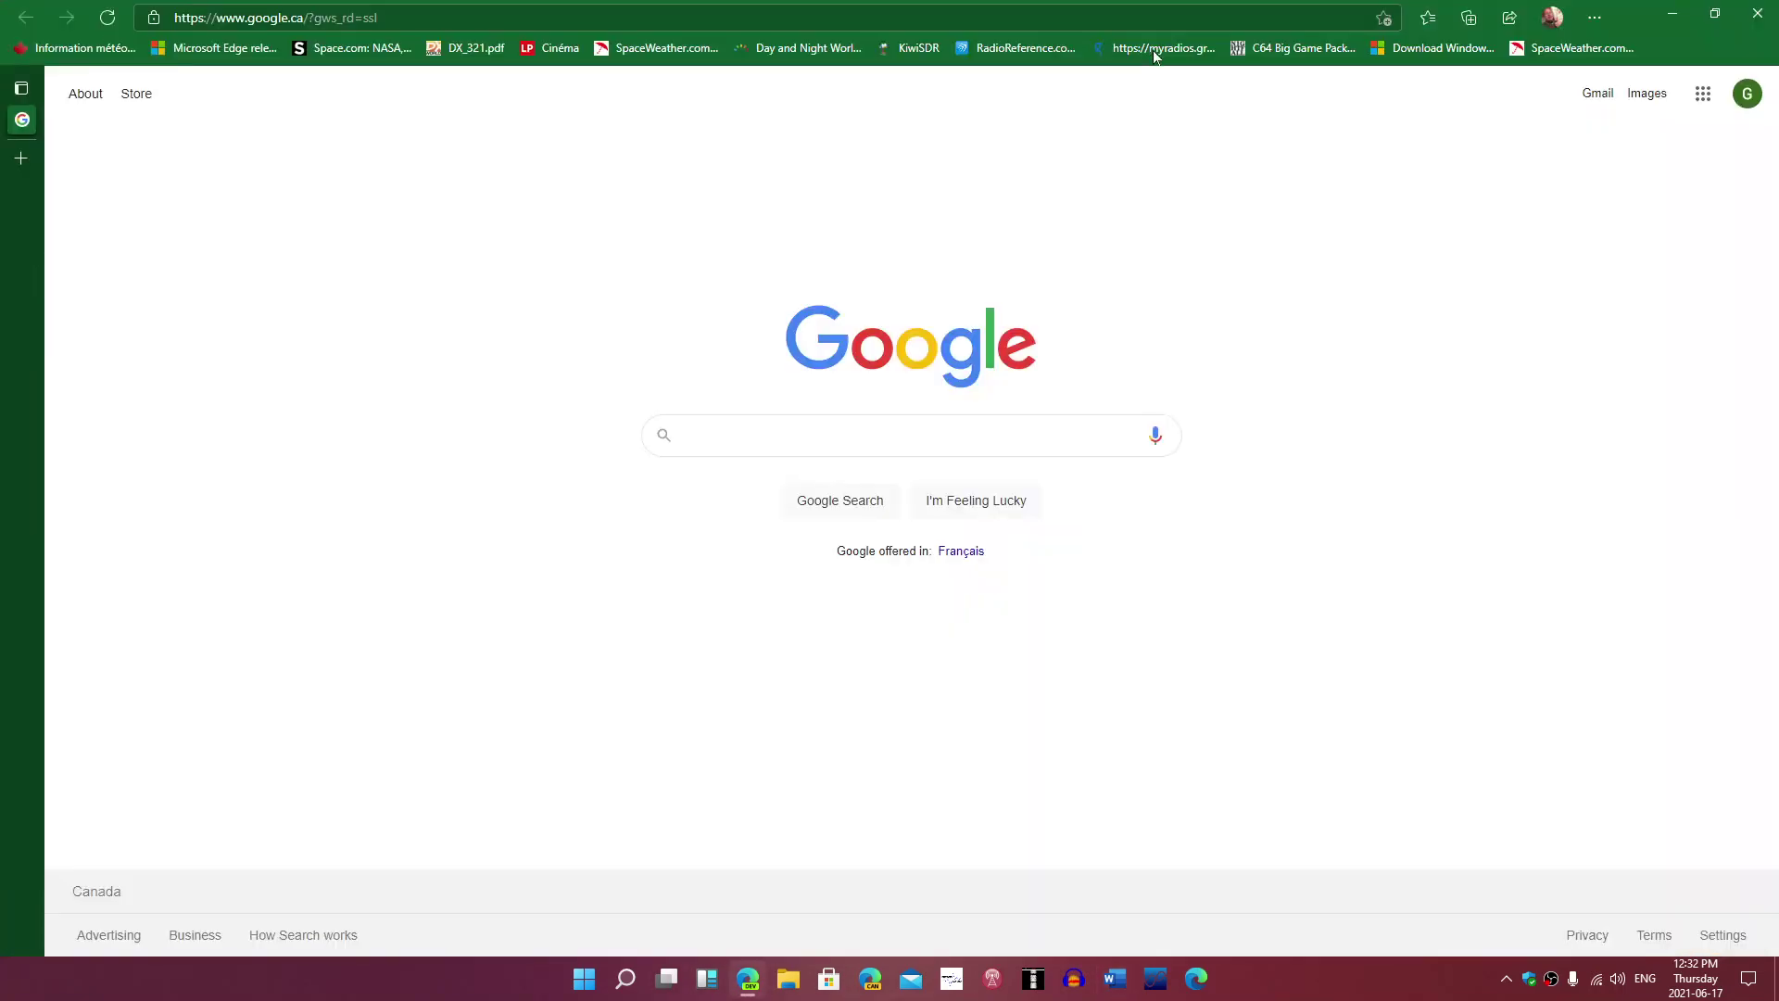
{"action": "left_click", "coordinate": [1757, 14]}
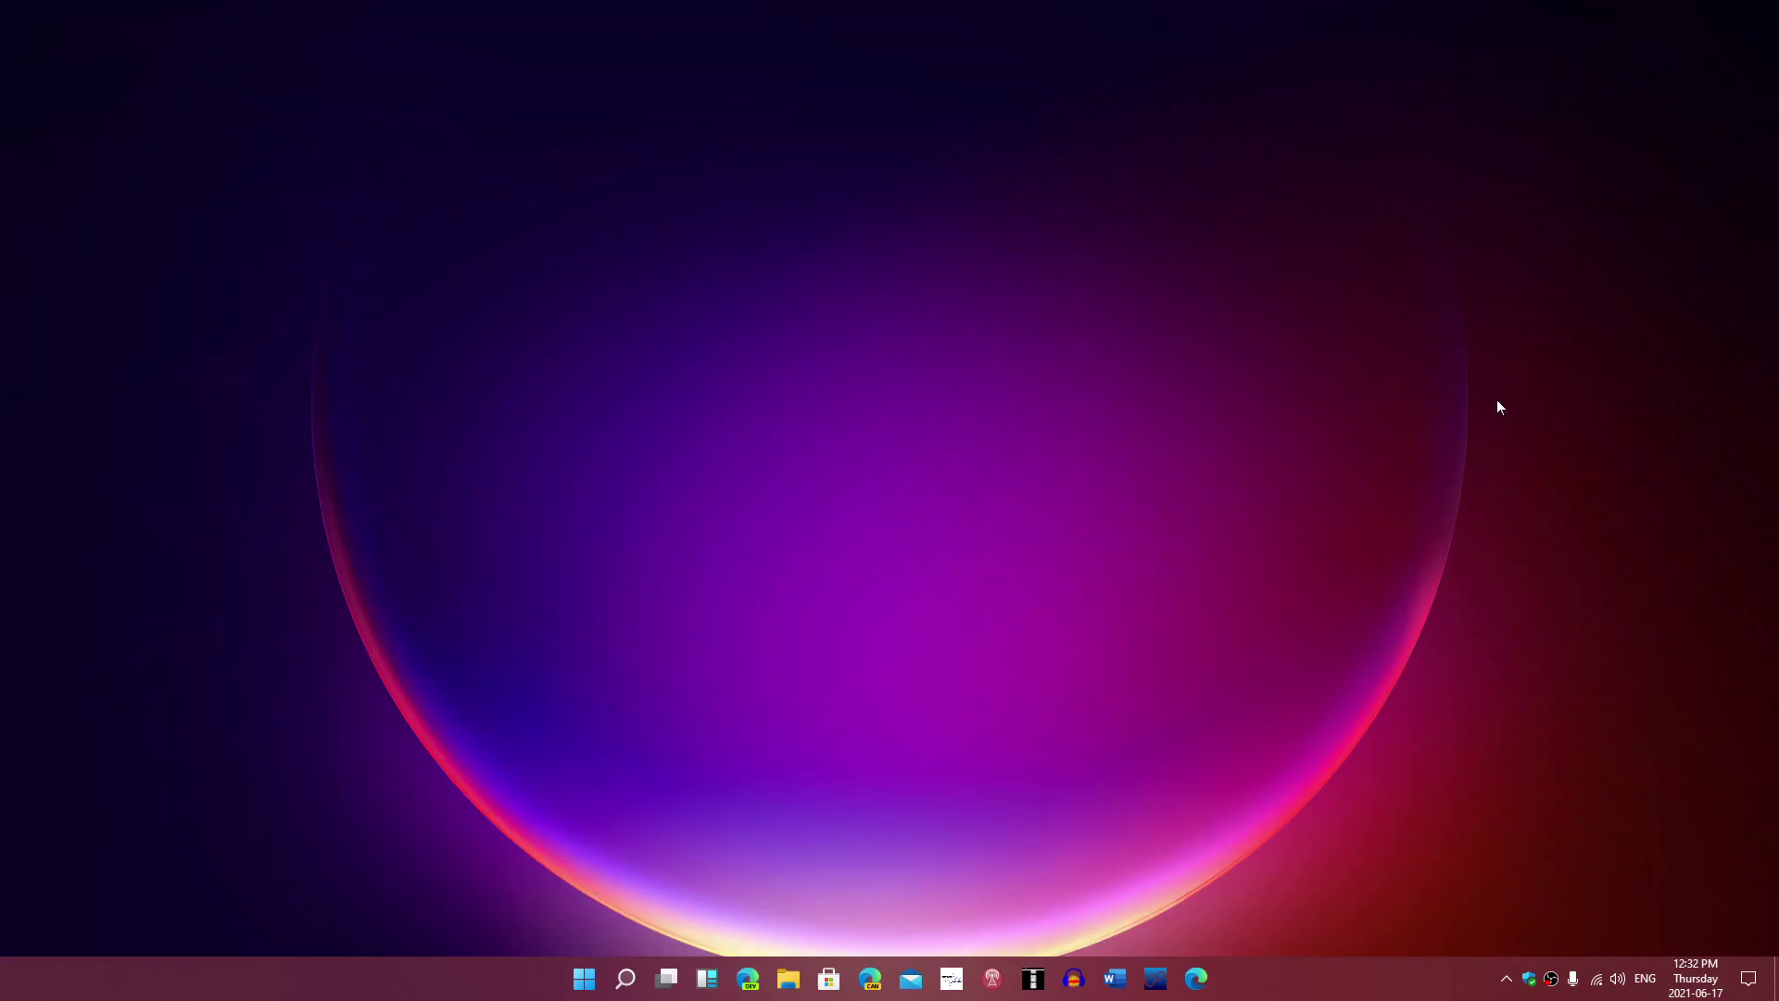